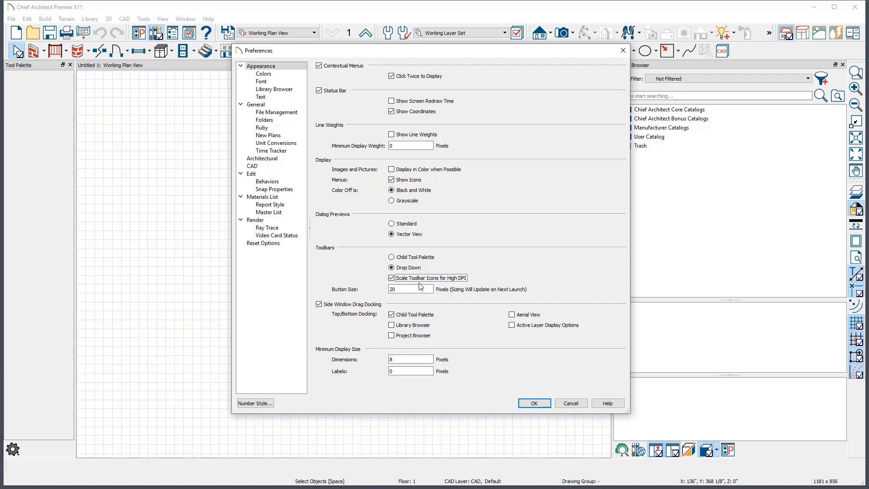
- Apply the toolbar appearance preferences with icons scaled for high DPI and a button size of 20 pixels
click(417, 288)
click(540, 403)
click(497, 259)
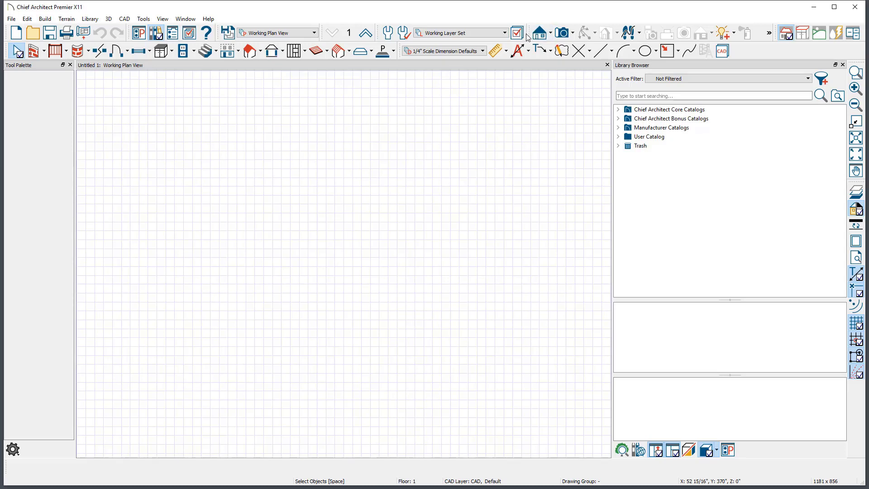
- Move the Cameras and Navigation toolbar farther along its row and view the tools hidden in the toolbar overflows
drag(532, 36, 587, 33)
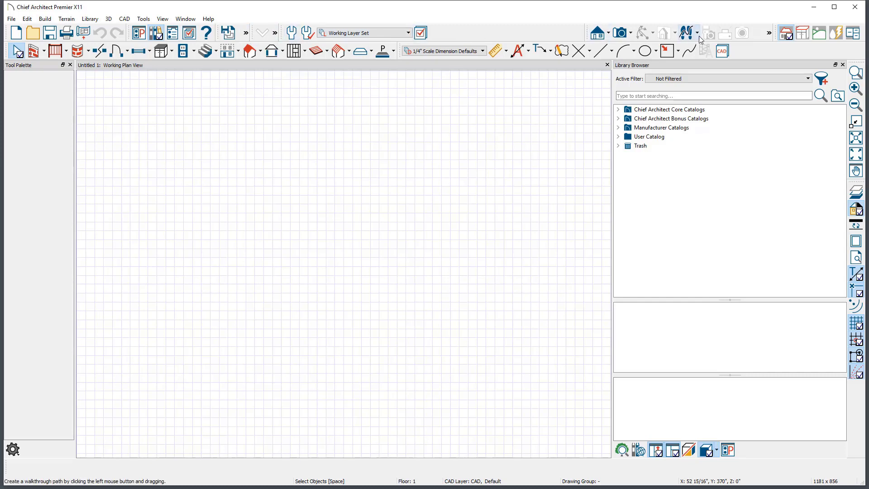
click(771, 37)
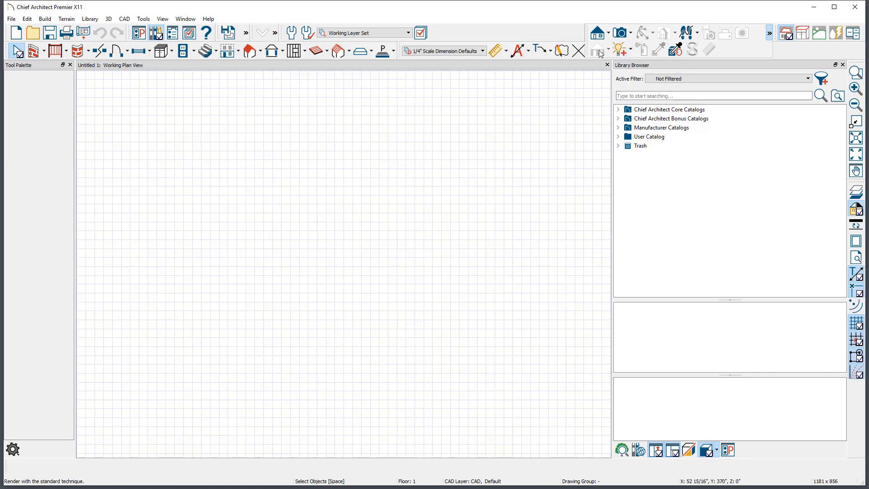
click(276, 33)
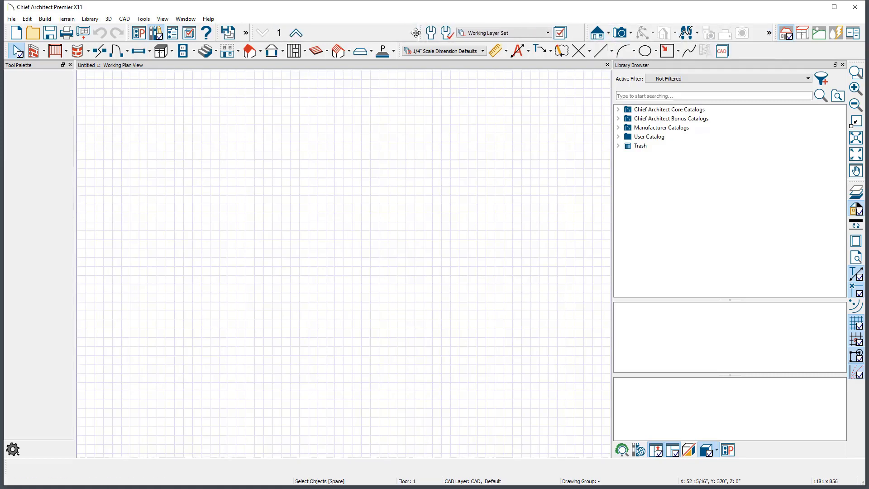
- Slide the default settings and layer set toolbar back beside the floor controls and re-dock the Cameras and Navigation toolbar next to it
drag(347, 36, 327, 35)
drag(437, 33, 380, 33)
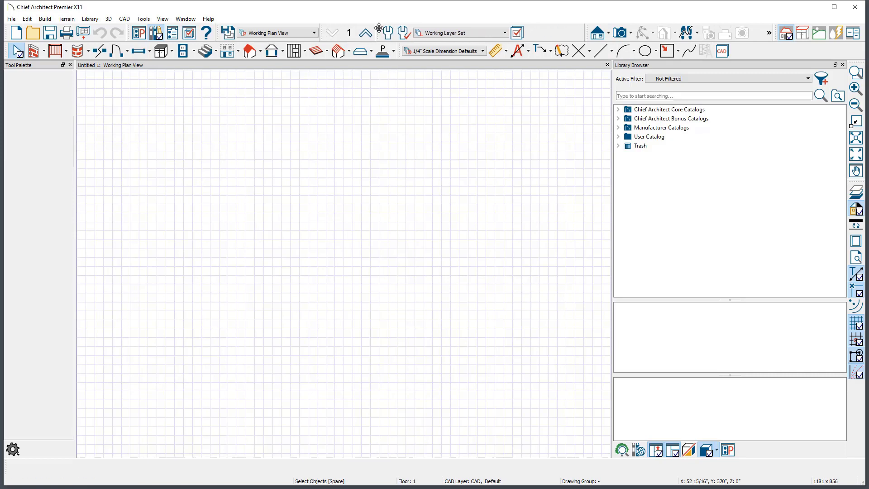
drag(588, 33, 168, 53)
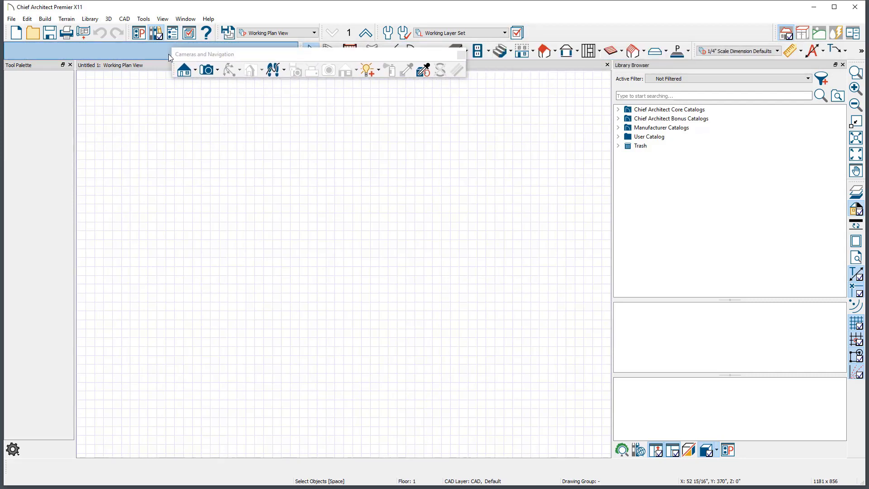
drag(169, 53, 541, 36)
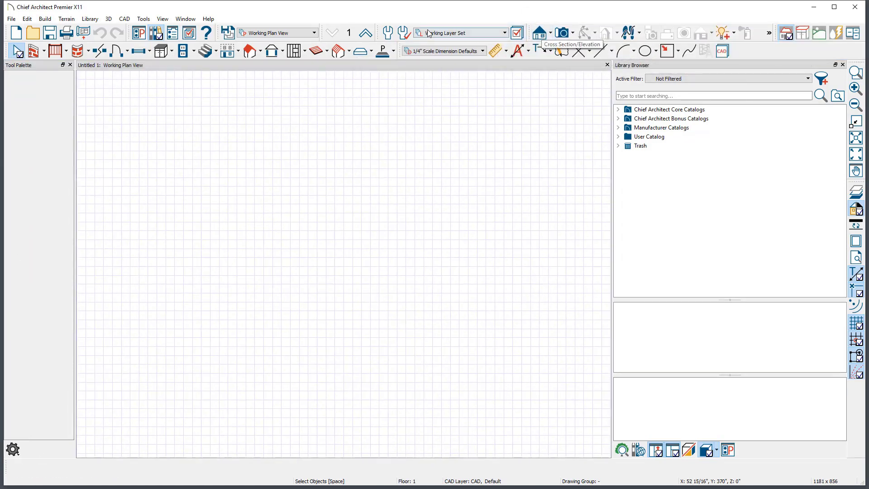
- Lock all toolbars so they cannot be moved
click(143, 18)
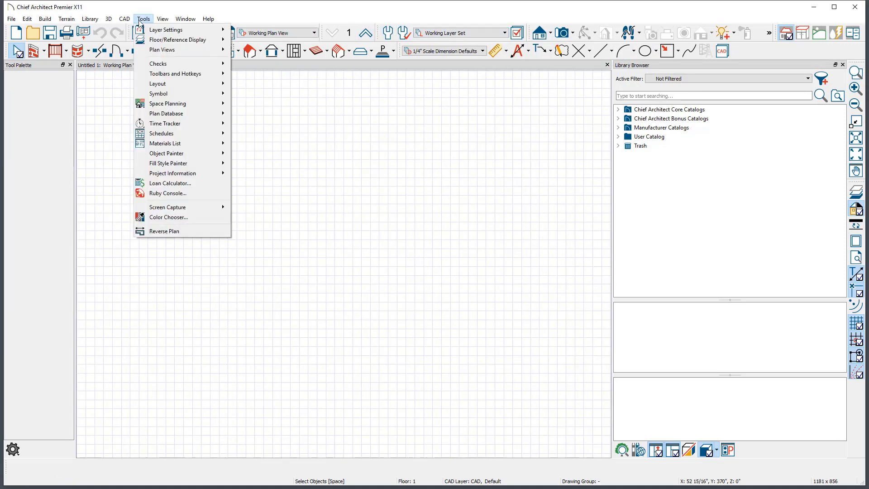
mouse_move(215, 76)
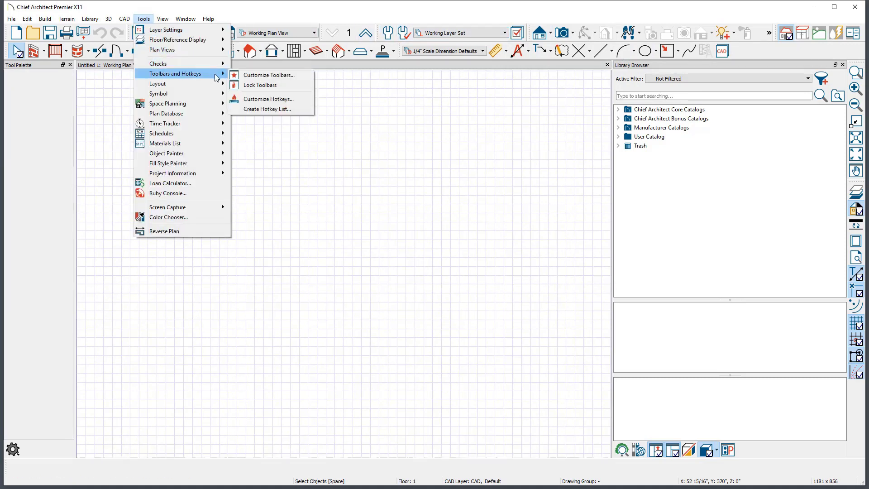
click(281, 87)
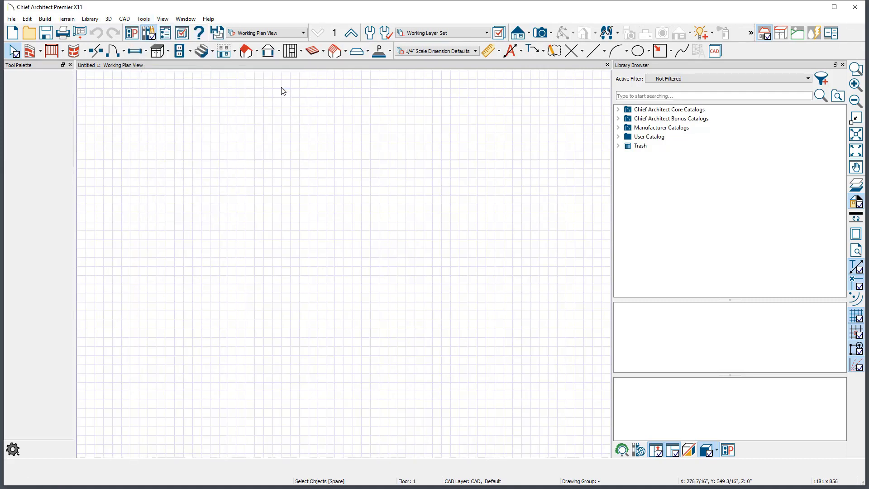
- Unlock the toolbars so they can be rearranged again
click(144, 19)
mouse_move(190, 72)
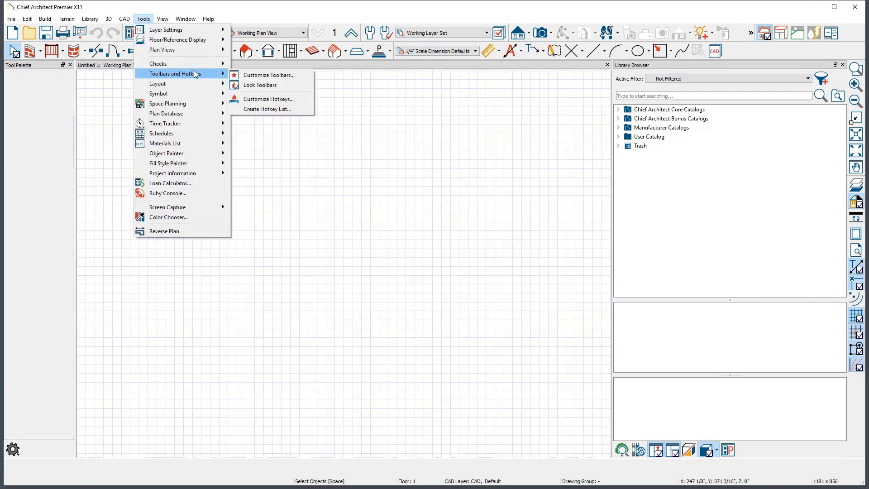
click(290, 87)
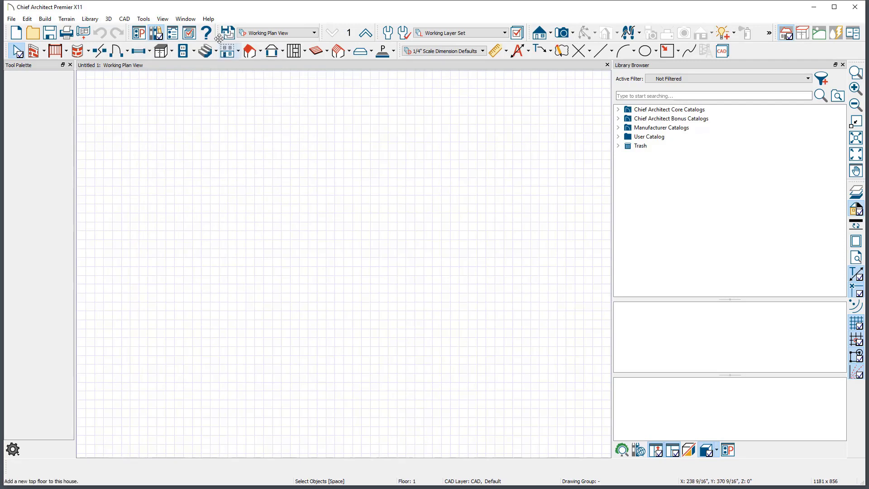
- Undock the Saved Plans toolbar over the drawing area and close it
drag(222, 33, 248, 124)
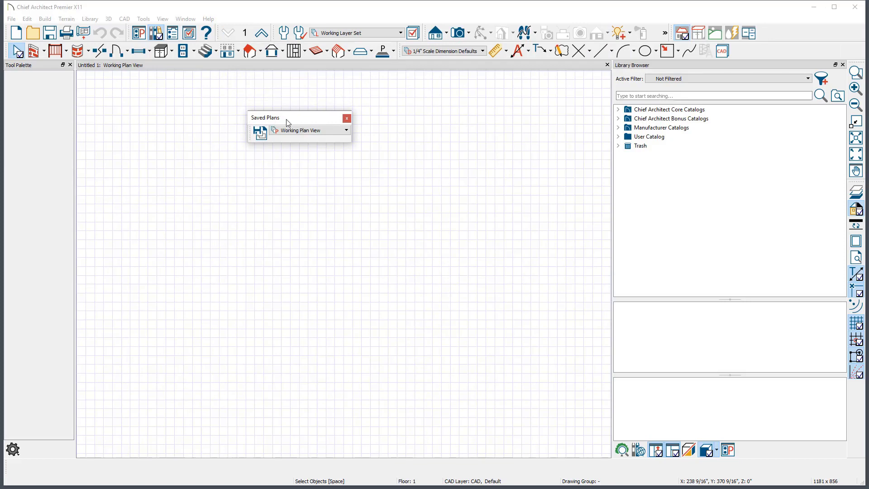
drag(292, 121, 347, 114)
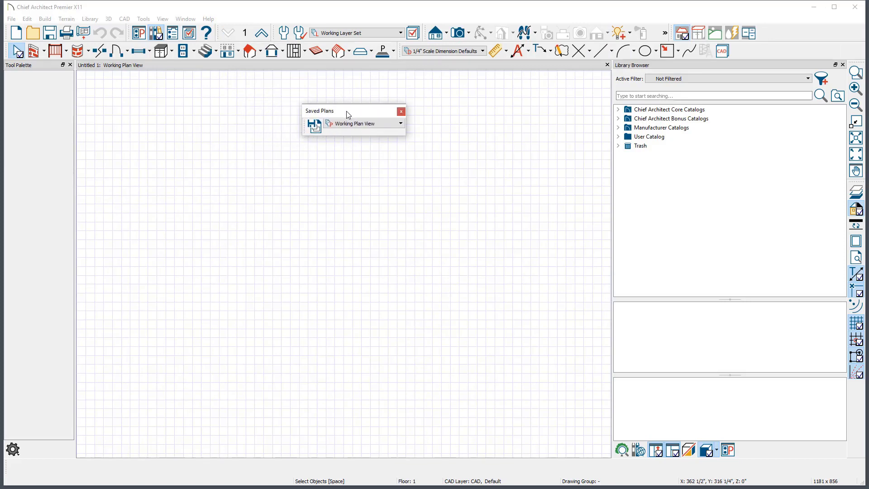
click(400, 112)
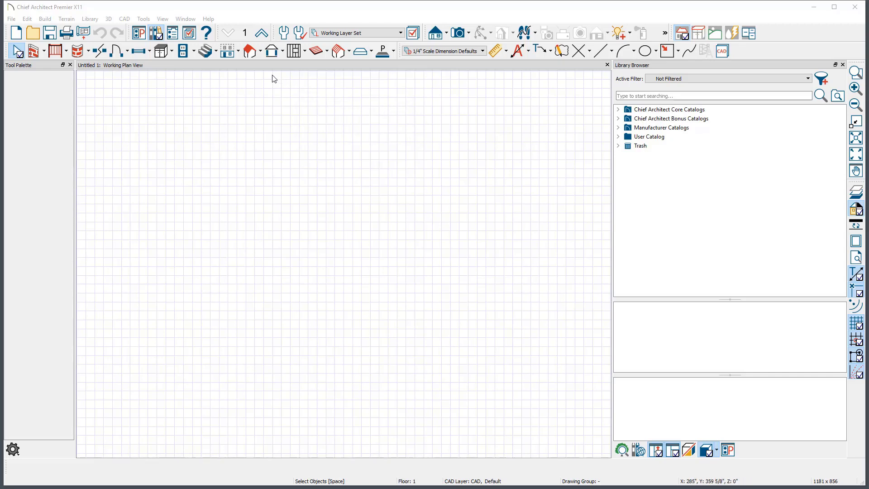
- Turn the Saved Plans toolbar back on and dock it beside the help tool in the upper toolbar row
right_click(249, 55)
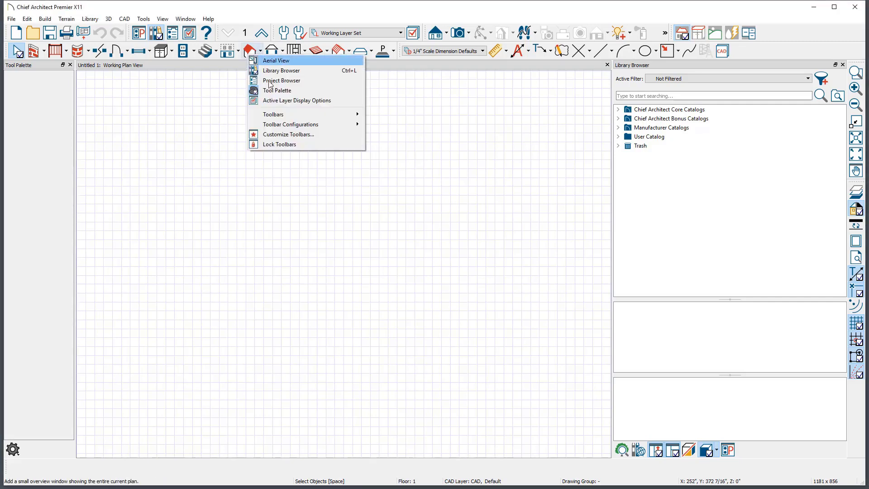
mouse_move(293, 115)
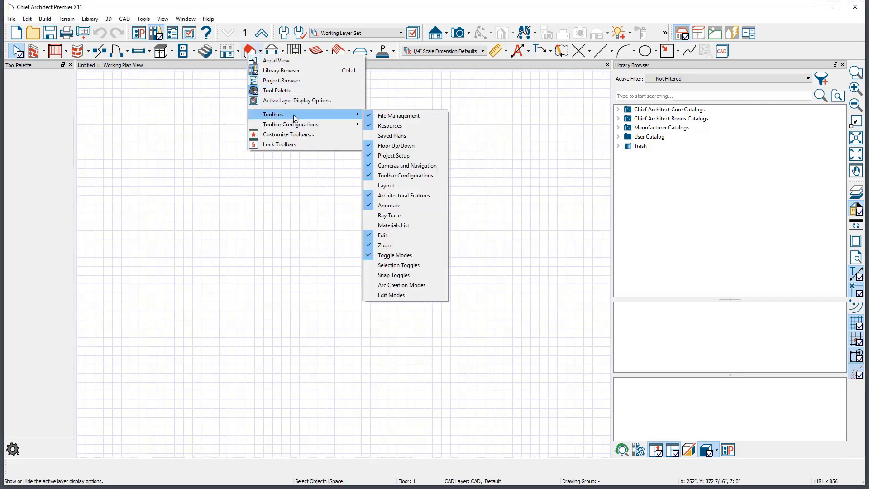
click(403, 136)
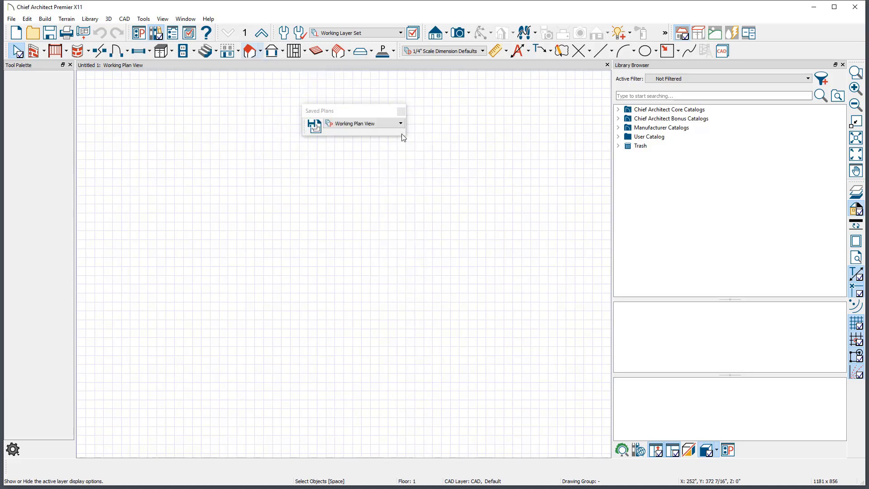
drag(330, 112, 229, 43)
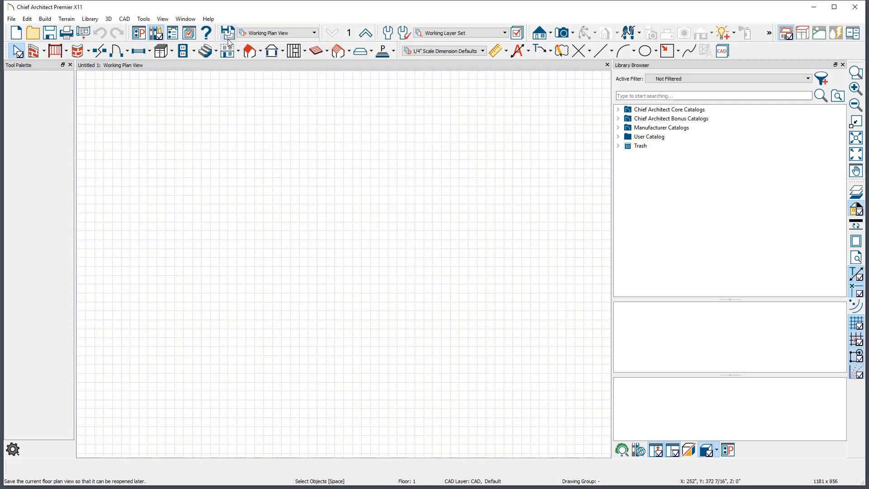
right_click(229, 43)
mouse_move(278, 120)
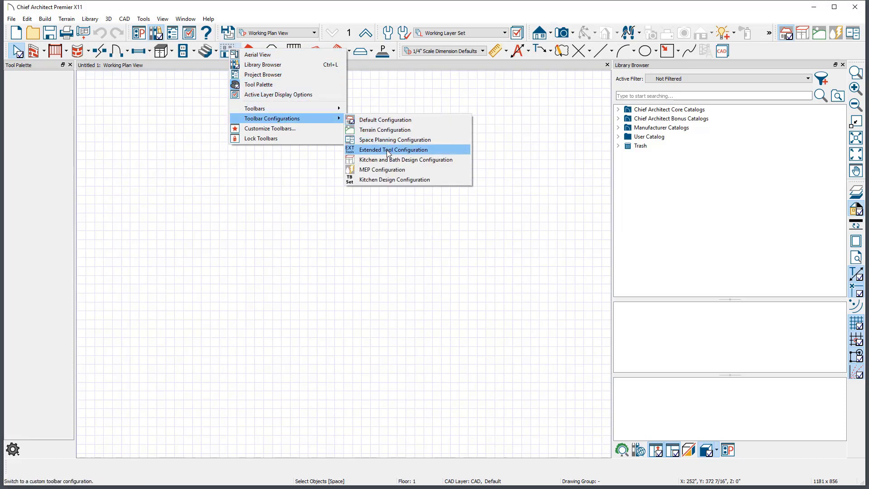
key(Escape)
key(Escape)
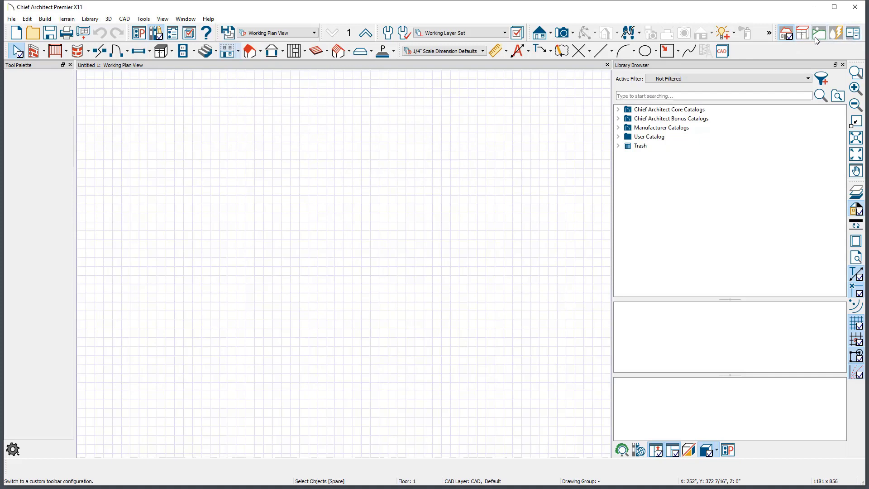
- Switch the toolbars to the Extended Tool Configuration
right_click(782, 36)
mouse_move(794, 102)
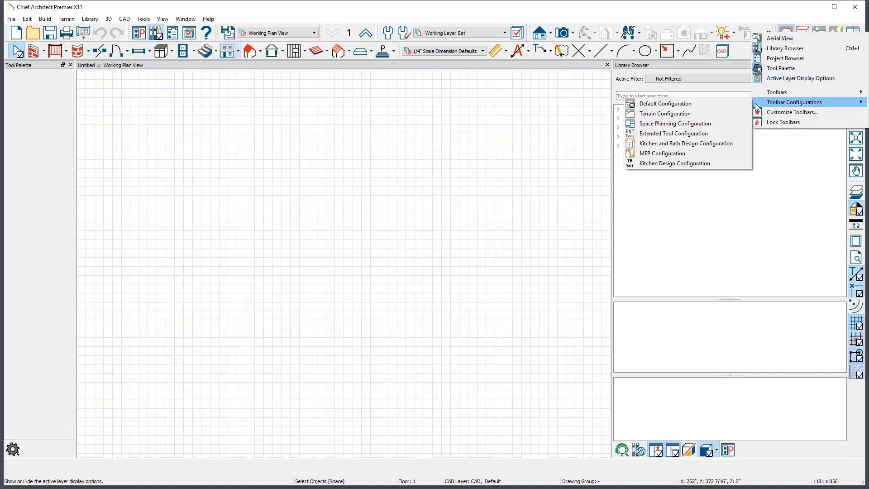
click(658, 134)
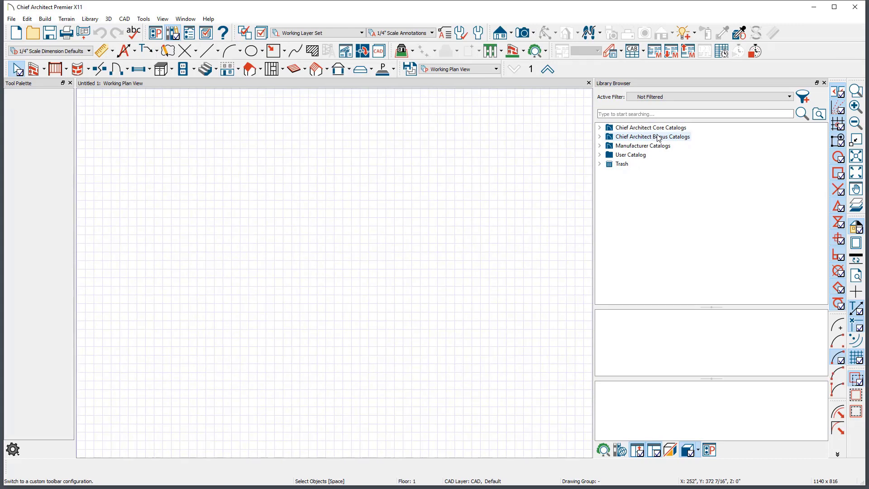
click(658, 137)
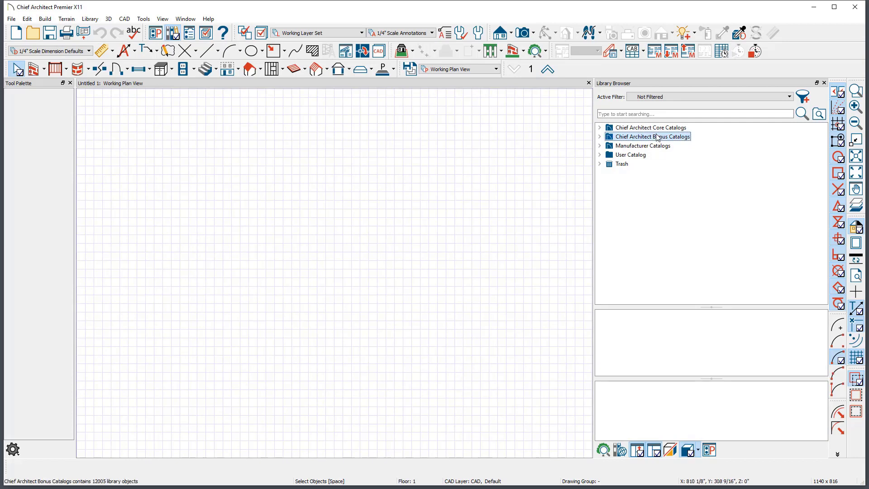
- Open the Toolbar Customization settings
right_click(340, 68)
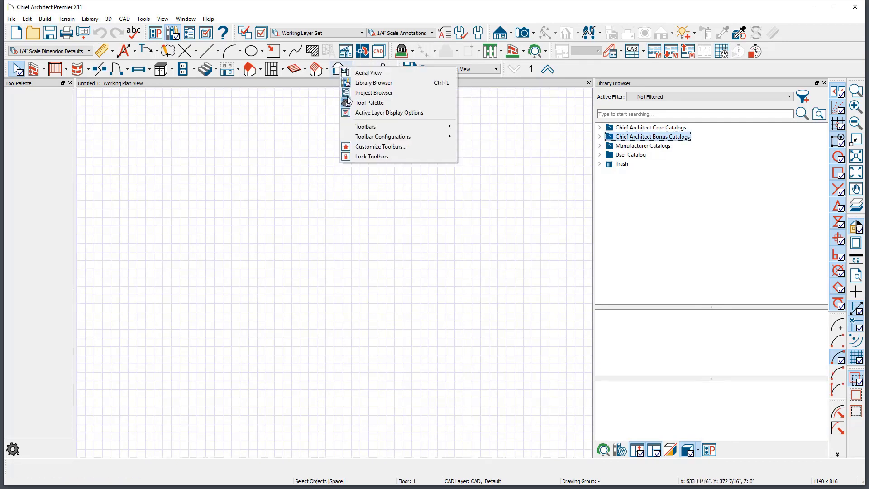
click(291, 103)
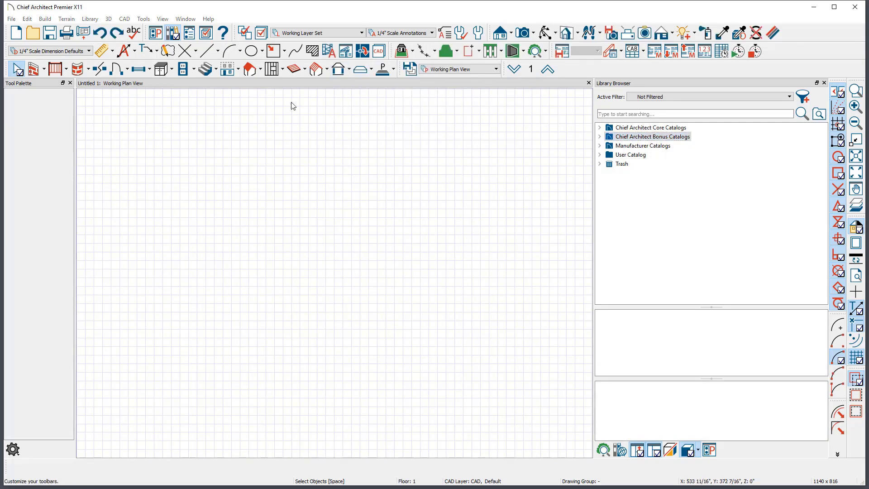
click(144, 19)
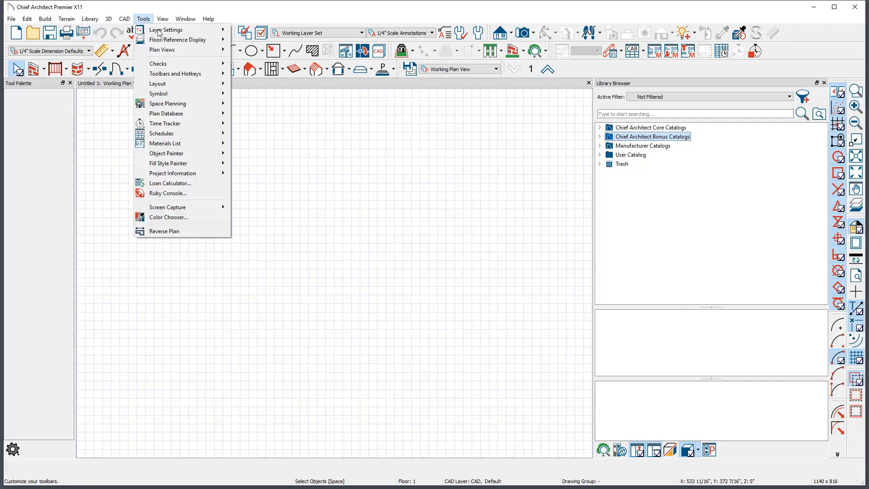
mouse_move(185, 75)
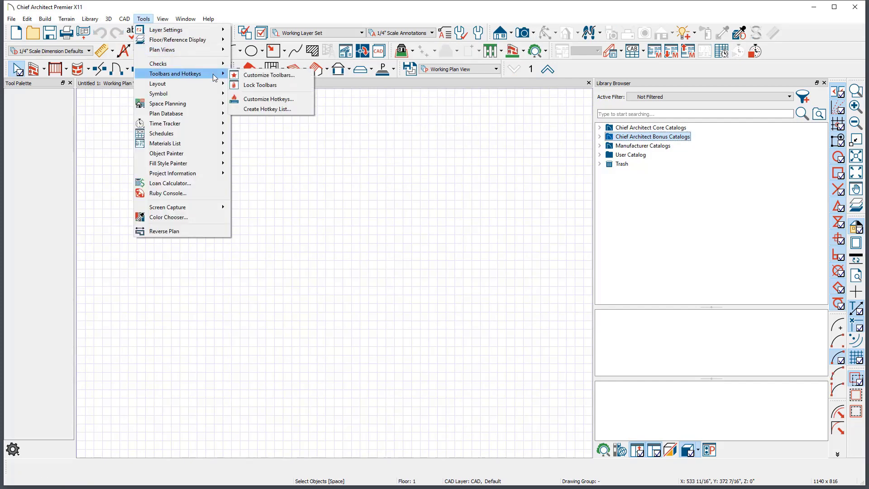
click(282, 77)
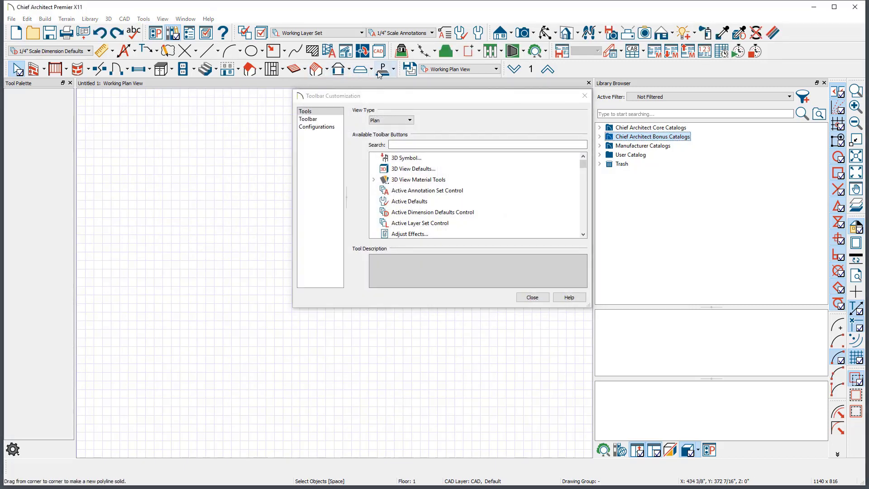
- Add the 3D Symbol button to the building tools toolbar, just before the Polyline Solid tool
drag(381, 70, 350, 69)
click(409, 159)
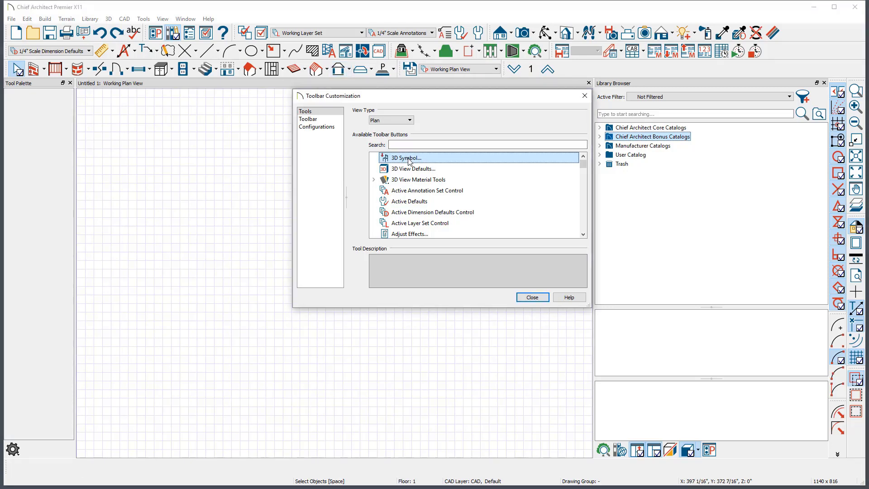
drag(408, 161, 375, 74)
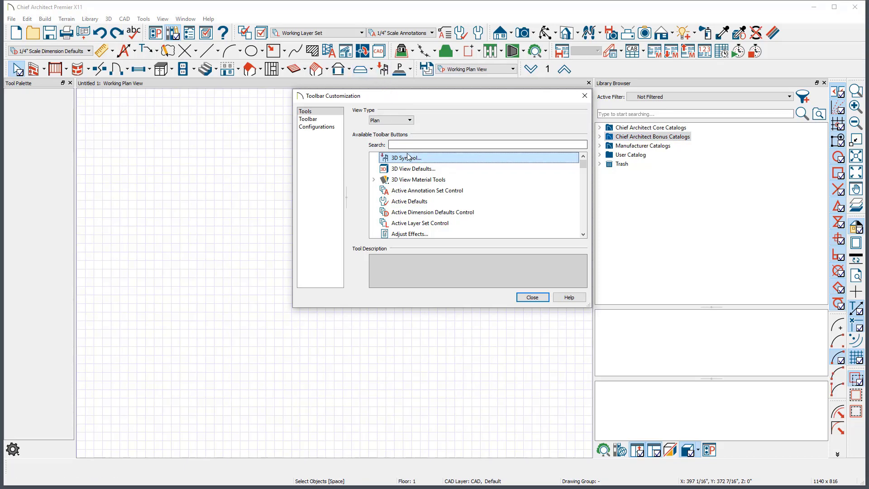
- Place a second 3D Symbol button on a separate new toolbar and remove both 3D Symbol buttons
drag(410, 159, 624, 73)
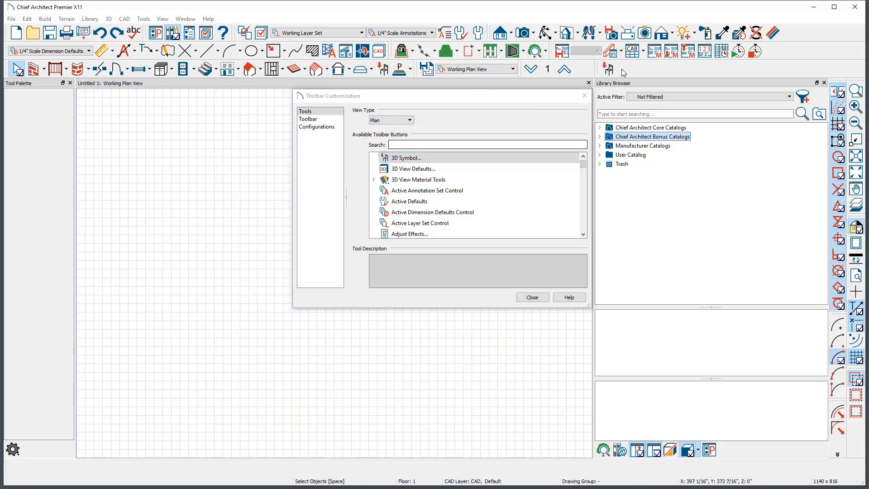
drag(383, 70, 638, 184)
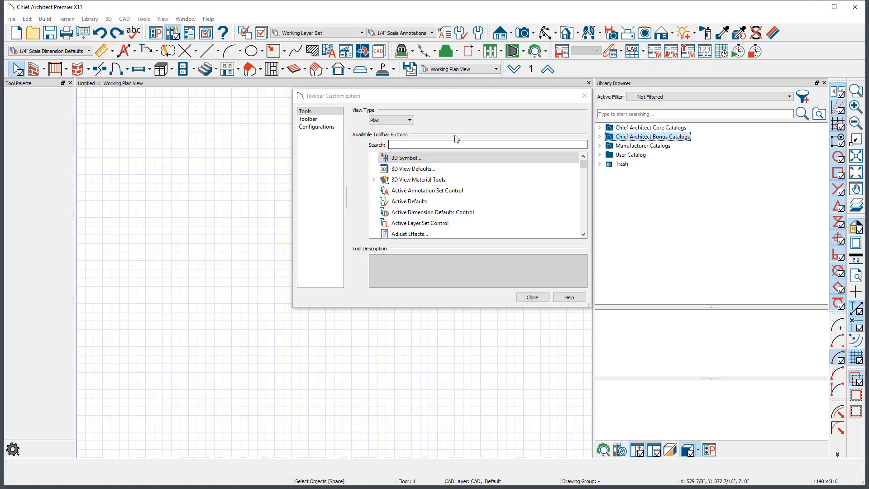
- Set the view type for toolbar customization to Material
click(410, 121)
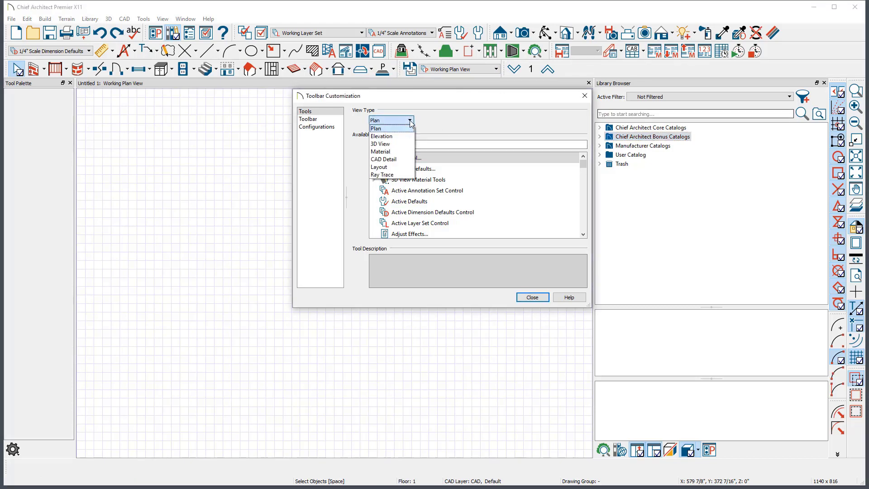
click(394, 154)
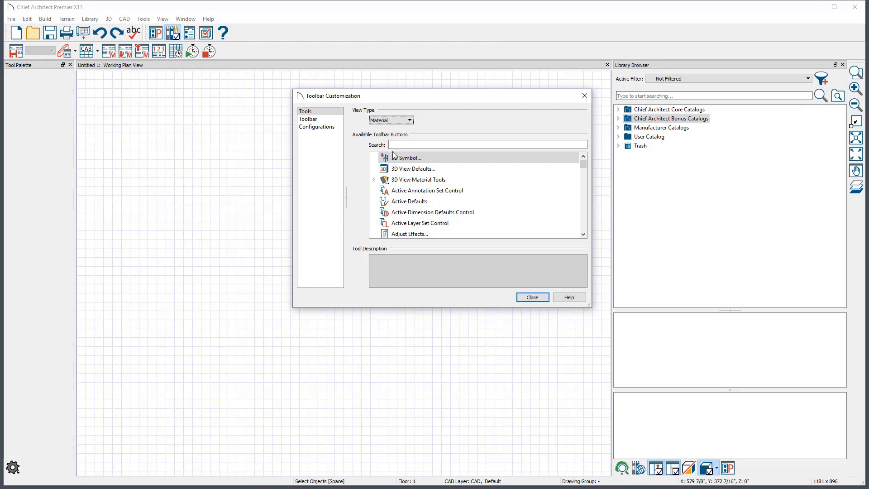
- Set the customization view type to Plan and search the available toolbar buttons for "wall"
click(395, 120)
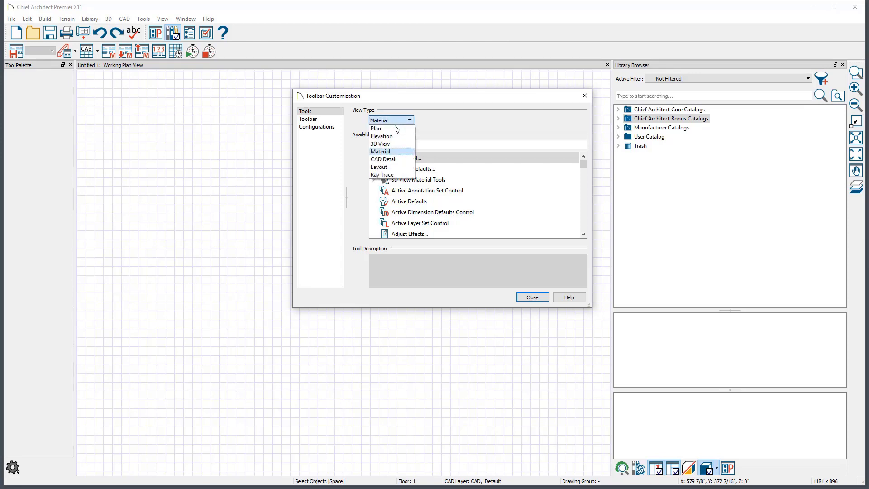
click(396, 129)
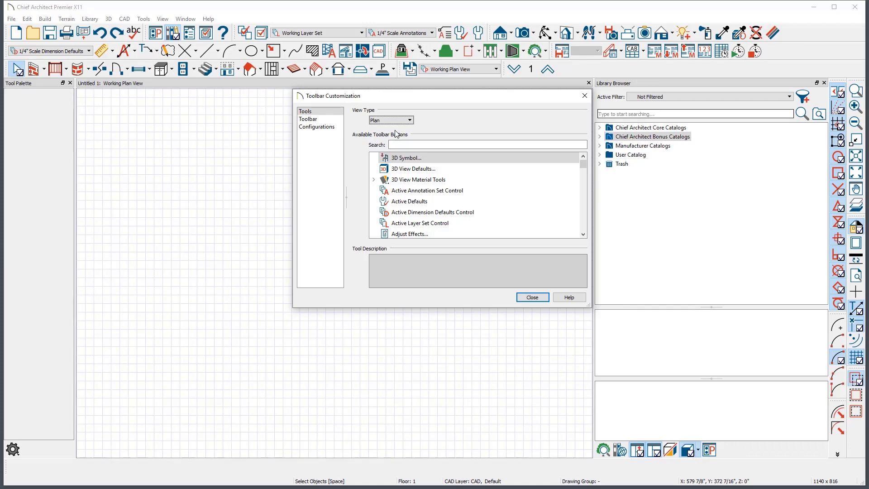
scroll(573, 175, down, 2)
scroll(571, 177, up, 1)
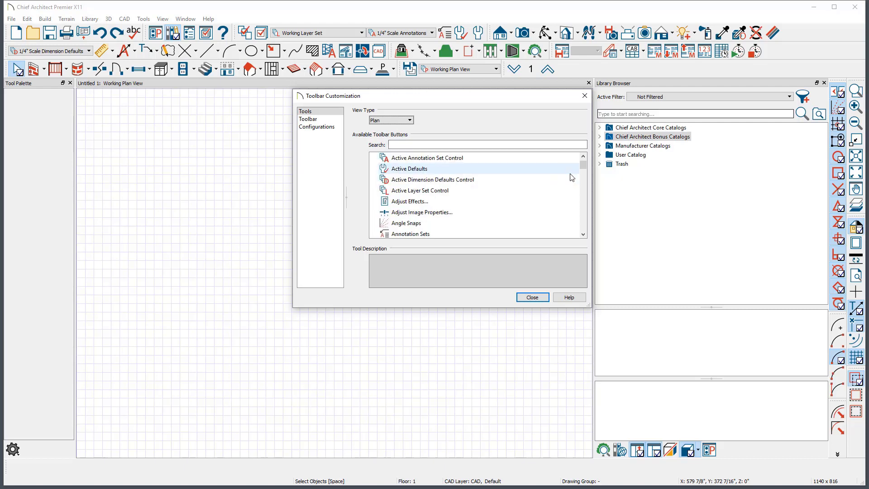
scroll(571, 177, up, 1)
click(438, 144)
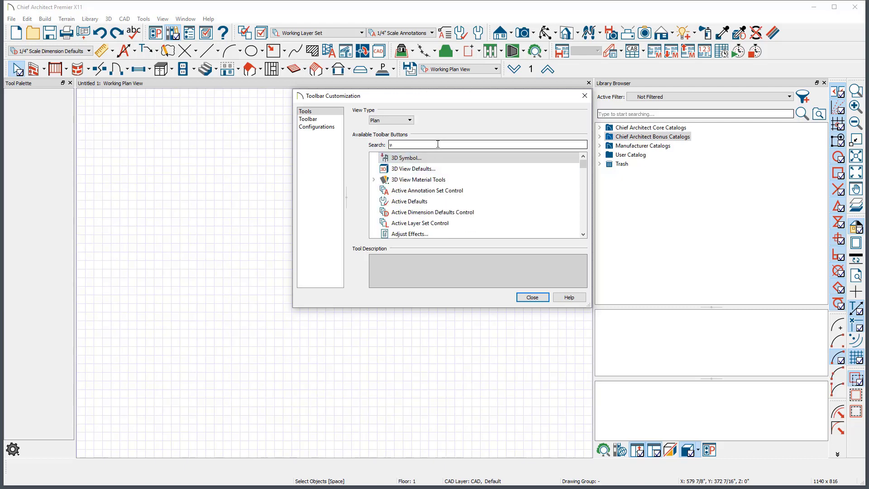
text(wall)
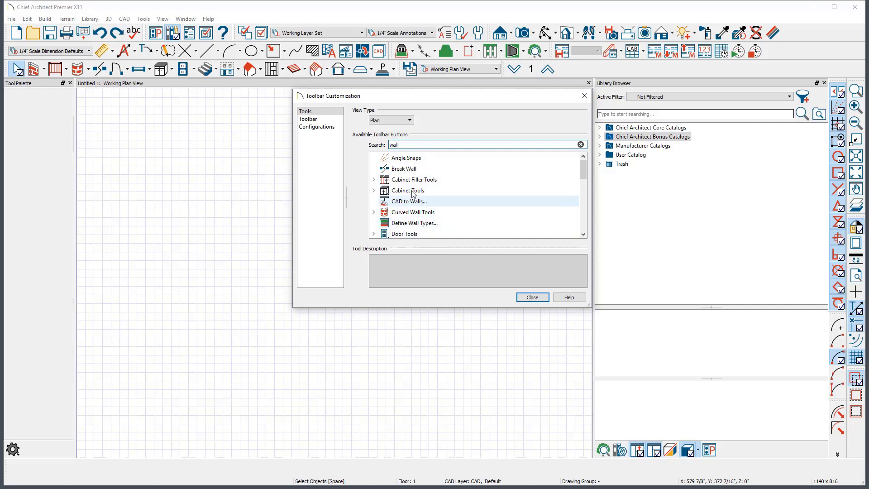
- Read the tool descriptions of Angle Snaps, Define Wall Types, CAD to Walls, Cabinet Filler Tools and Cabinet Tools
click(409, 159)
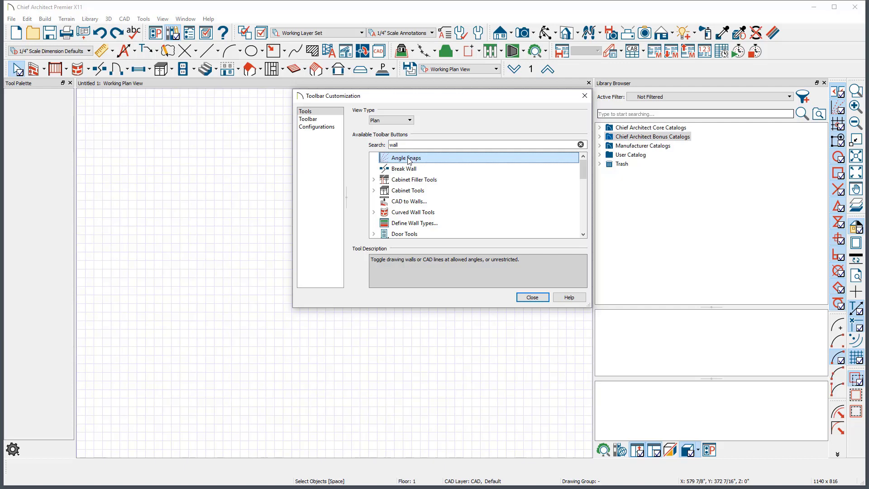
click(412, 266)
double_click(410, 260)
double_click(428, 260)
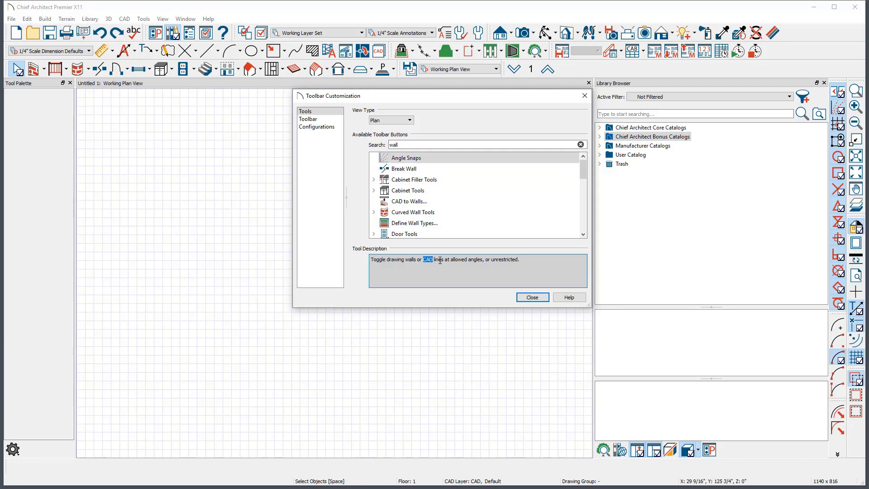
double_click(439, 260)
click(438, 268)
click(413, 224)
click(411, 202)
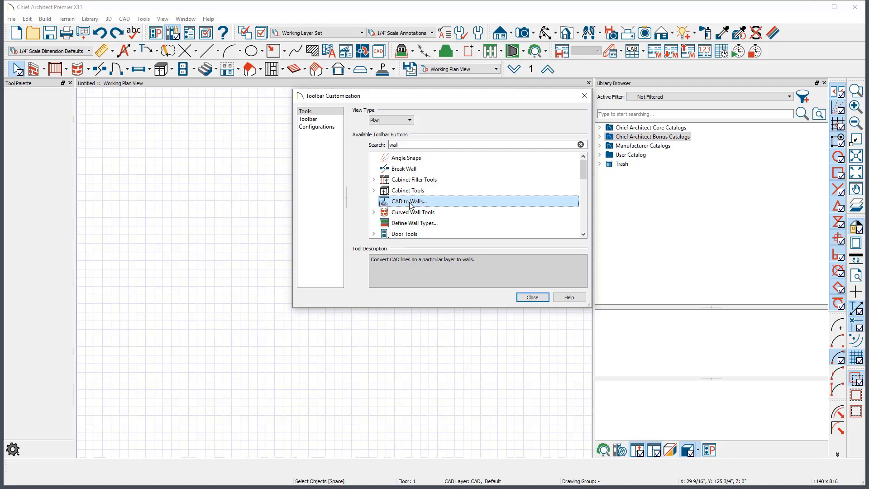
click(398, 180)
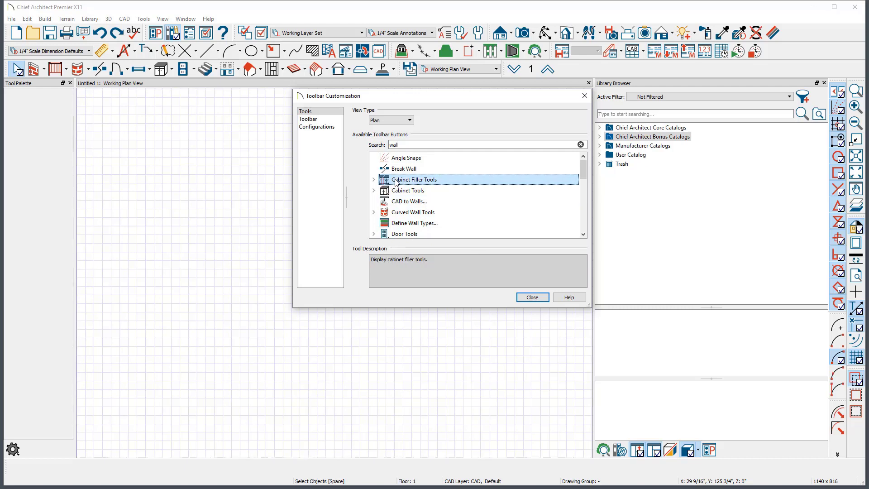
click(396, 191)
- Place Cabinet Tools on a new toolbar after the floor controls, and Base Cabinet and Full Height on another beside it
click(373, 190)
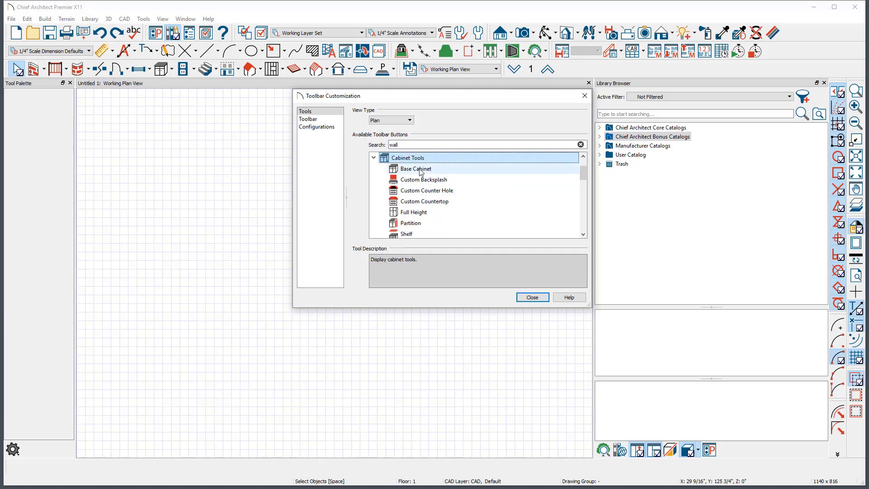
click(446, 173)
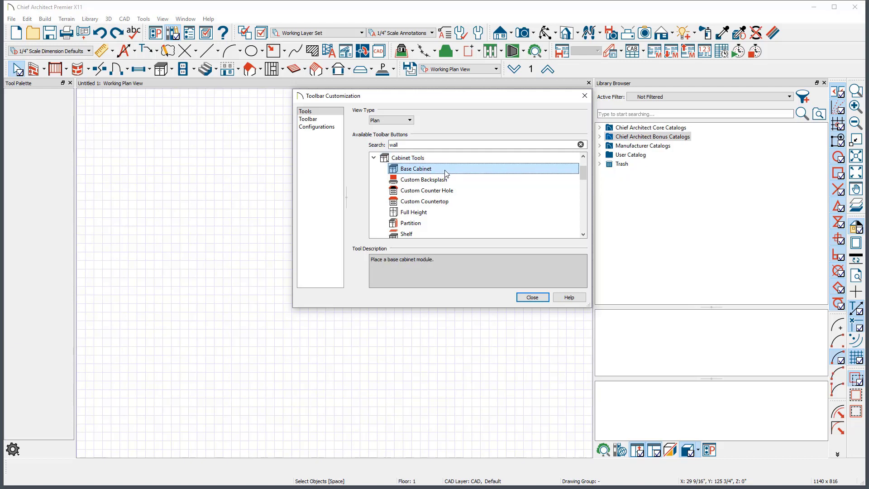
drag(439, 158, 587, 71)
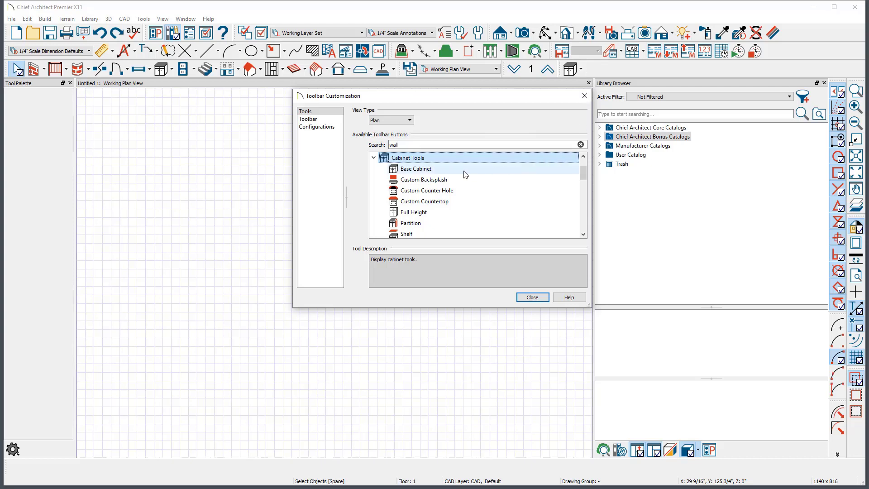
drag(433, 172, 599, 70)
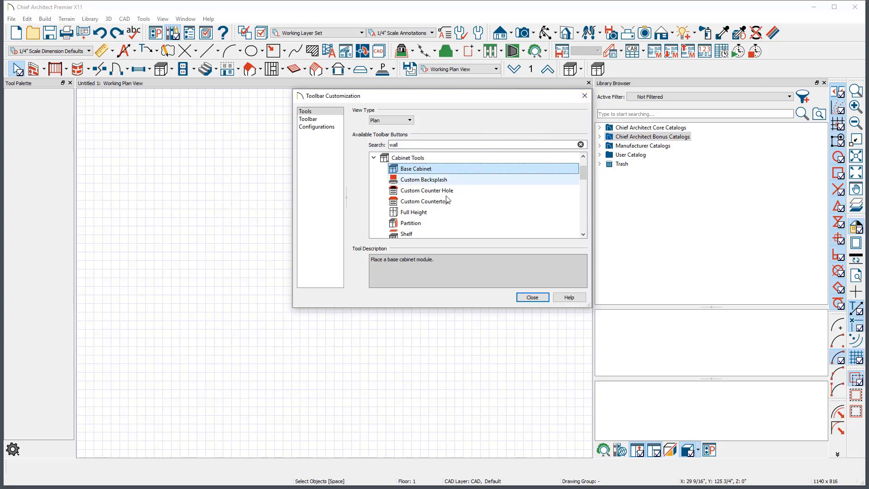
drag(414, 213, 604, 70)
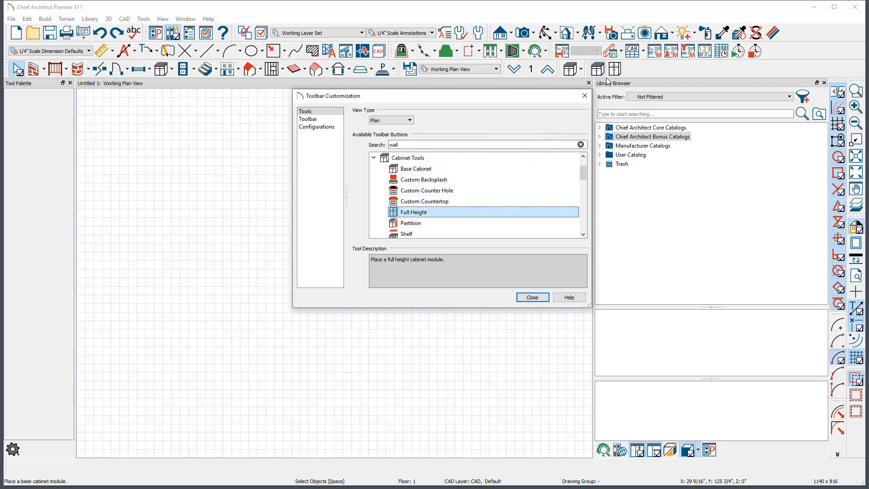
- Close the customization settings and view the tools contained in the newly added Cabinet Tools button
click(532, 296)
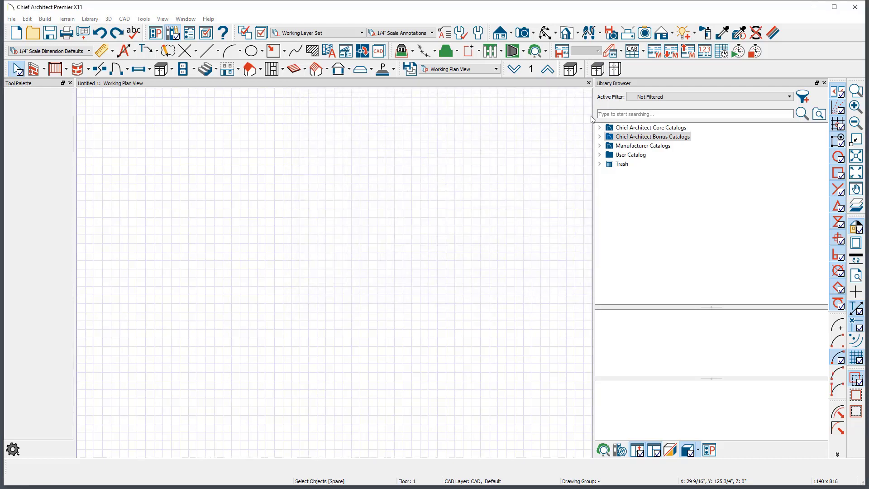
click(580, 69)
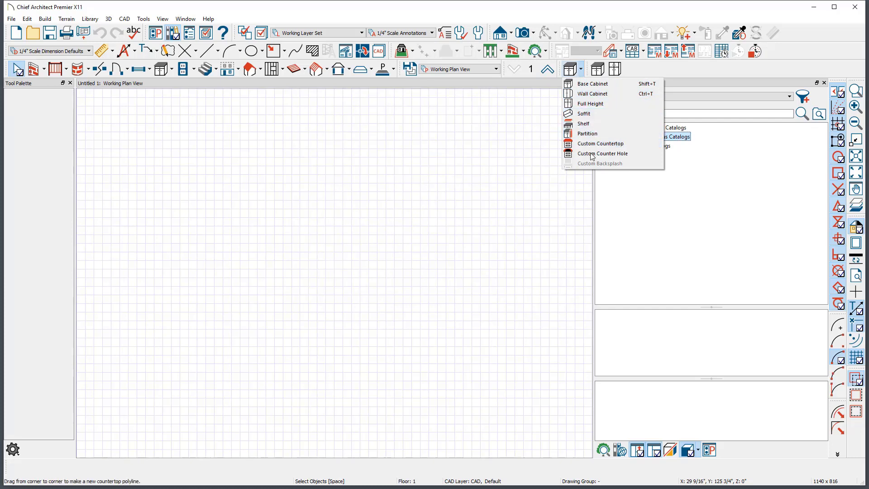
click(581, 71)
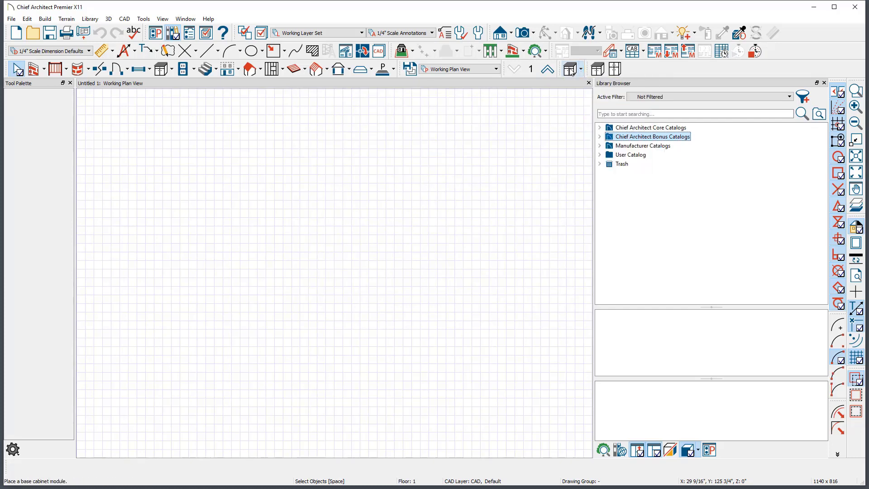
- Reopen the Toolbar Customization settings and create a floating toolbar over the plan with the 3D Symbol button
right_click(569, 69)
click(591, 148)
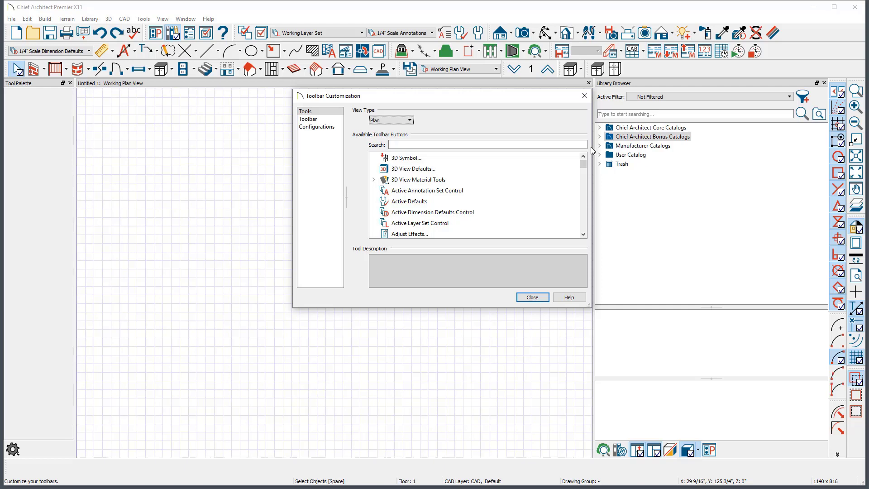
drag(397, 158, 223, 201)
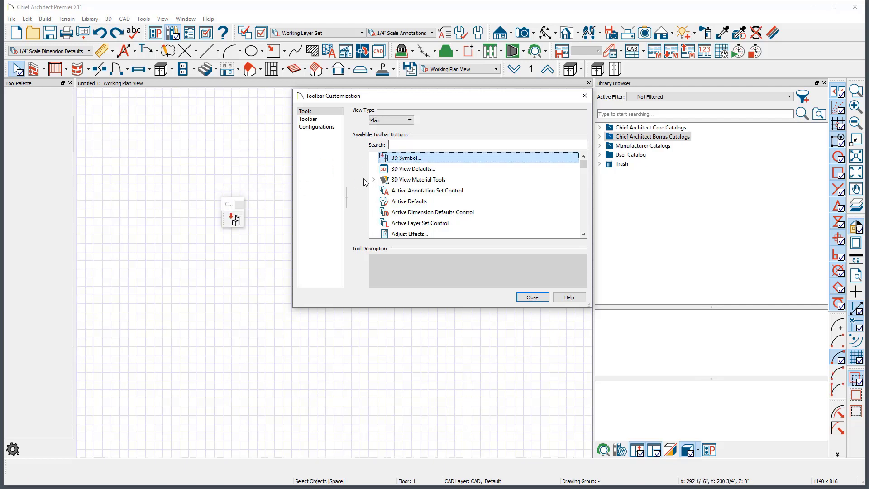
drag(400, 170, 254, 256)
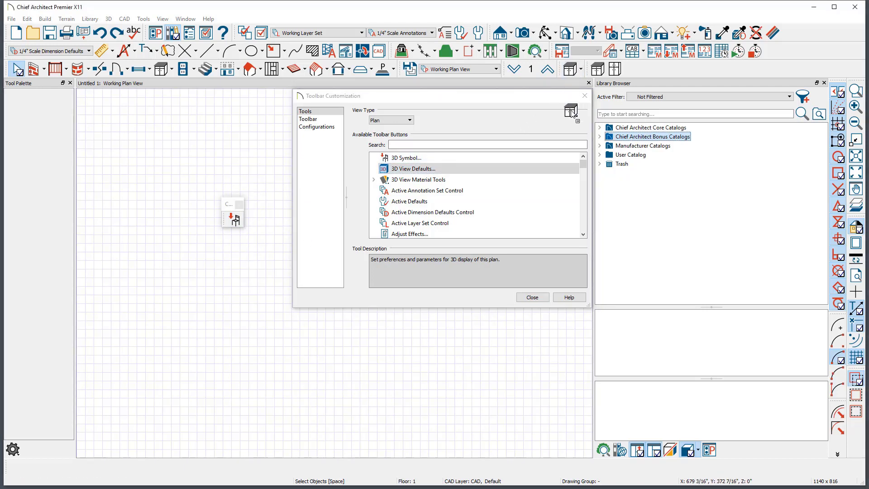
- Remove the added Cabinet Tools, Base Cabinet and Full Height buttons from the toolbar area
drag(586, 69, 659, 186)
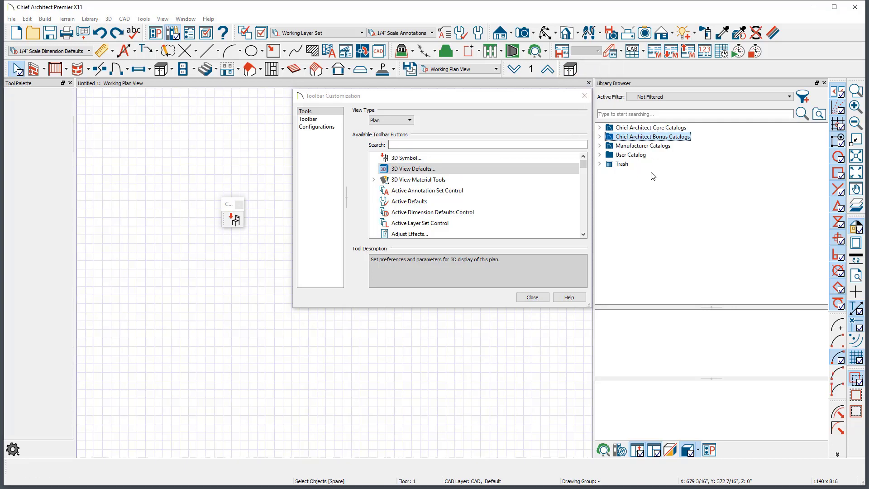
drag(570, 70, 362, 183)
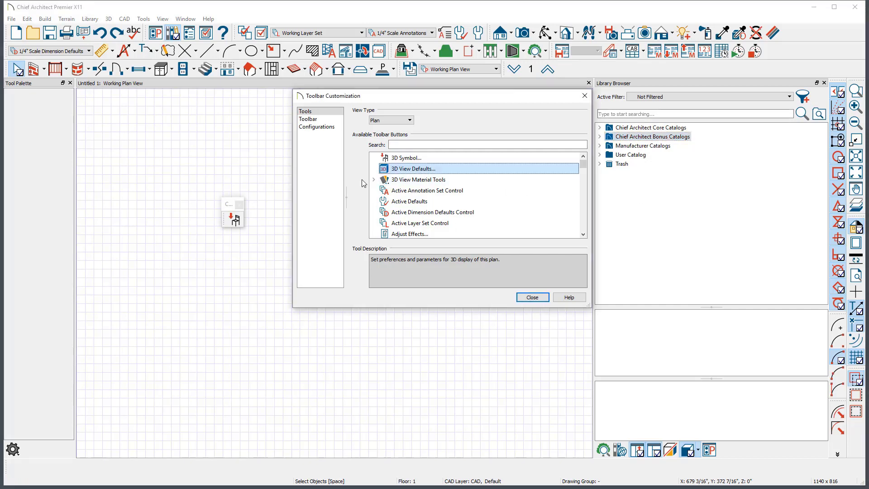
- In the toolbar list, turn off the Annotations, Arc Creation, Architectural, Camera Tools and custom 3D Symbol toolbars for Plan views
click(319, 120)
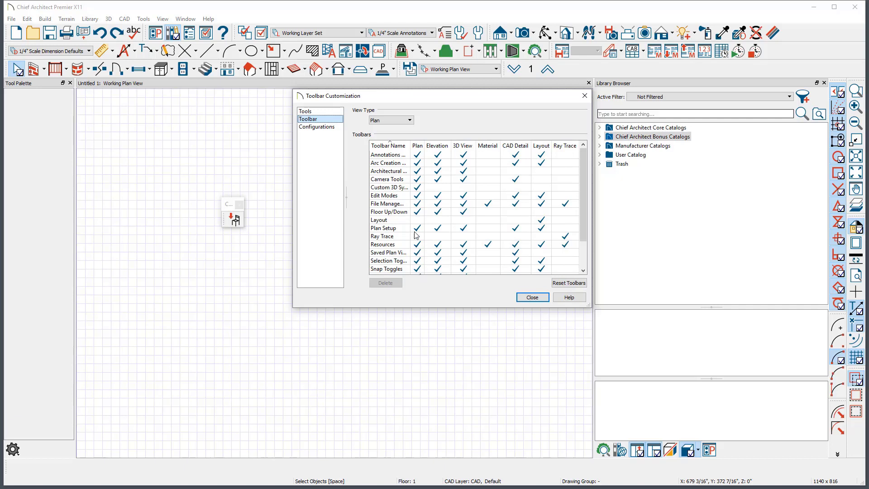
click(416, 155)
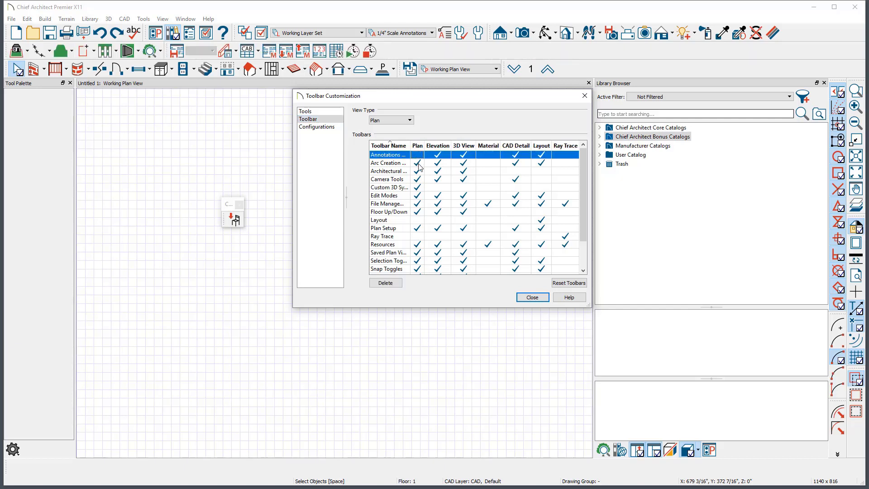
click(418, 163)
click(417, 171)
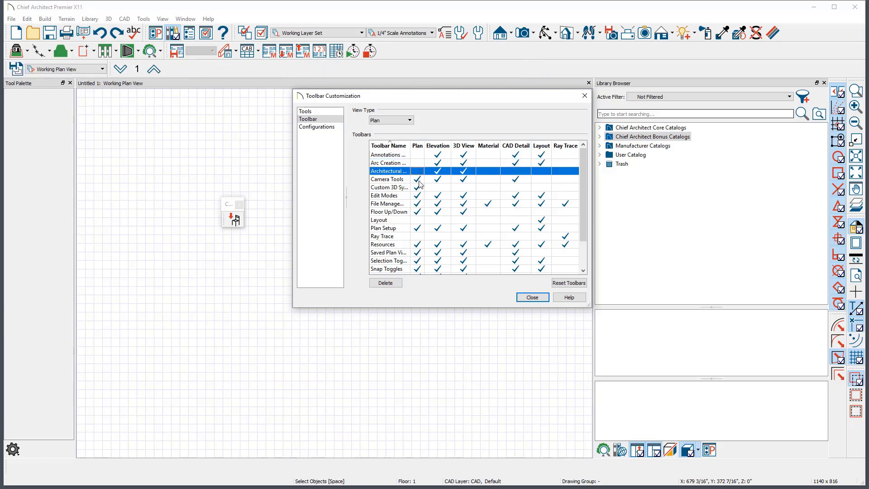
click(417, 179)
click(417, 188)
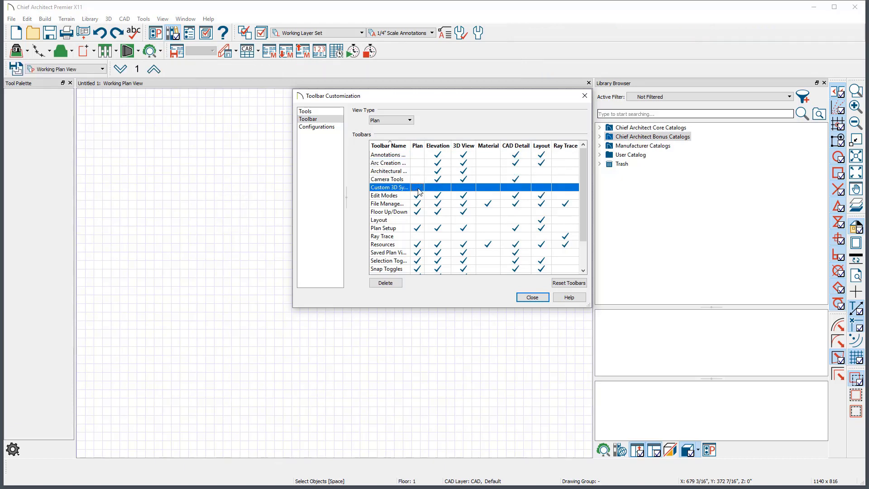
- Turn the custom 3D Symbol, Camera Tools, Architectural, Arc Creation and Annotations toolbars back on for Plan views
click(417, 187)
click(417, 179)
click(417, 171)
click(417, 162)
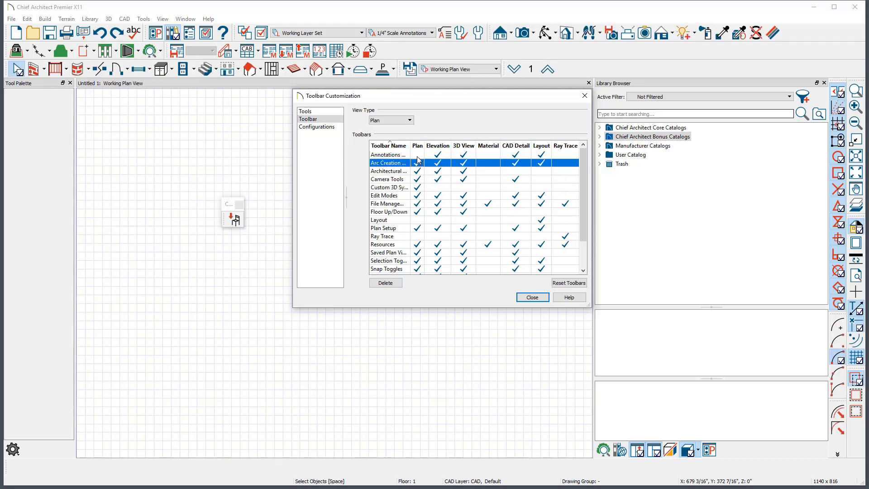
click(417, 154)
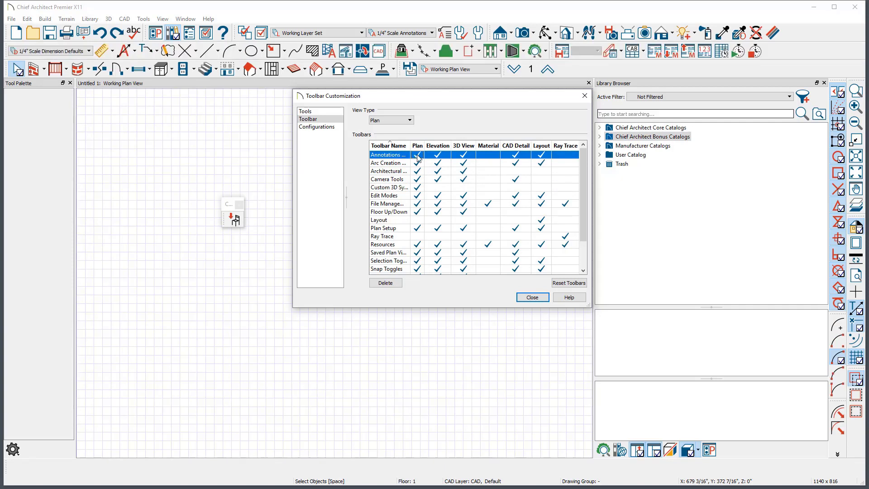
- Close the floating 3D Symbol toolbar and restore it by enabling it for Plan views
click(374, 187)
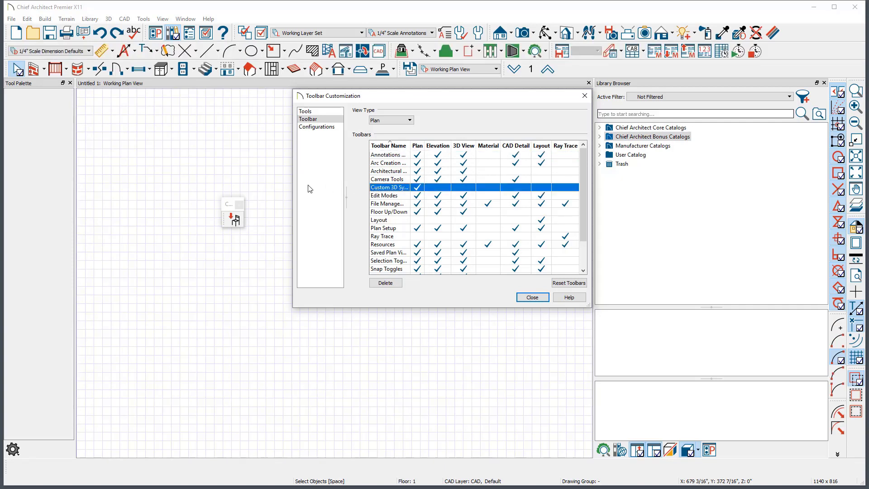
click(230, 206)
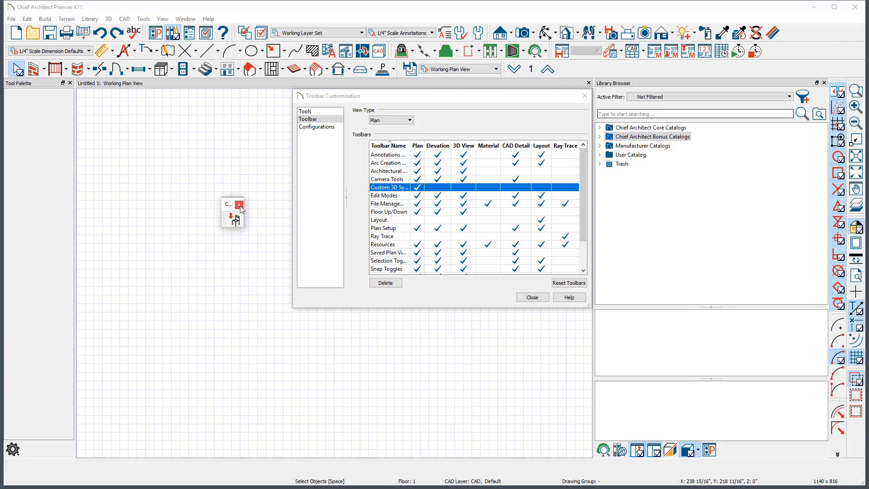
click(240, 206)
click(415, 187)
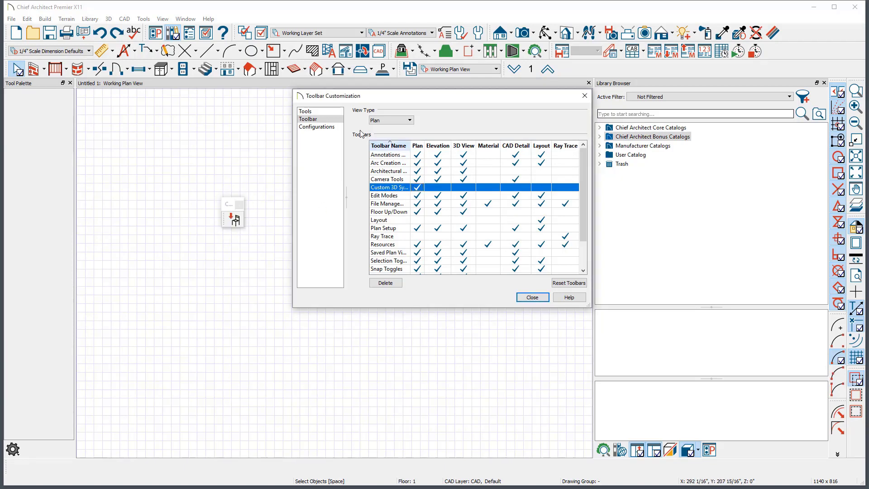
- Create a second floating toolbar with 3D View Material Tools above the 3D Symbol one, and return to the toolbar list
click(305, 112)
drag(416, 180, 240, 165)
click(324, 122)
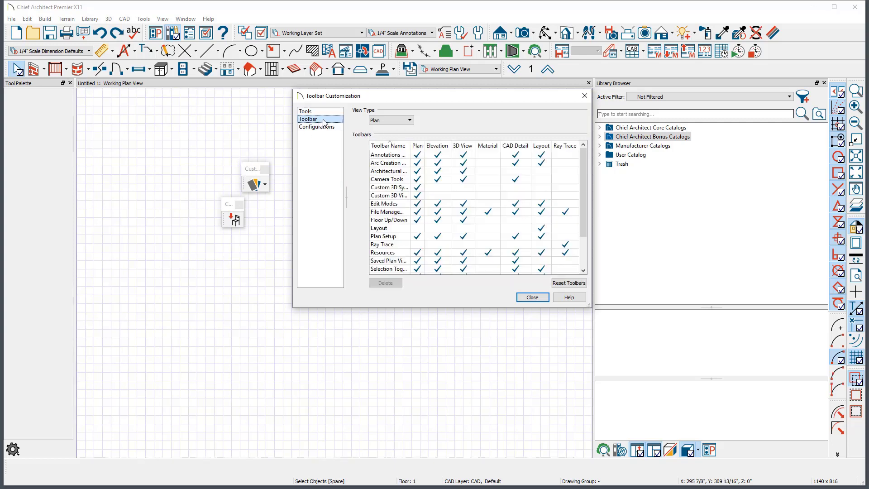
- Turn both custom floating toolbars off for Plan views and back on
click(399, 197)
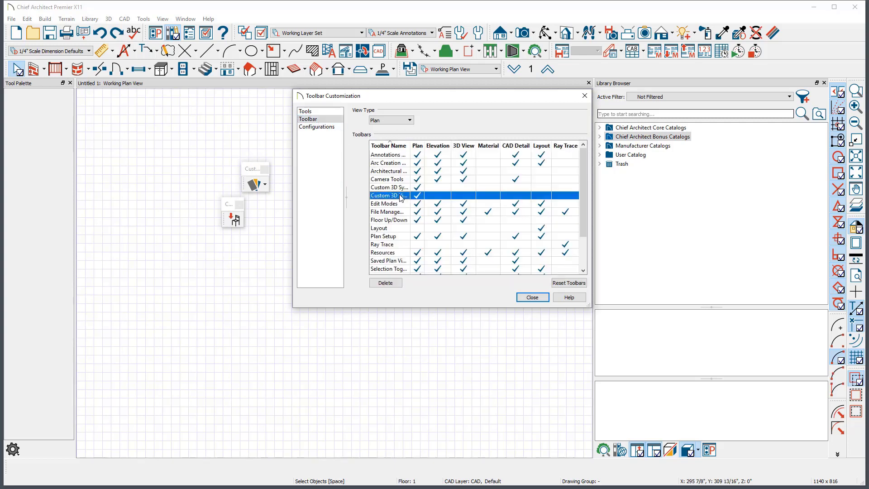
click(398, 188)
click(417, 187)
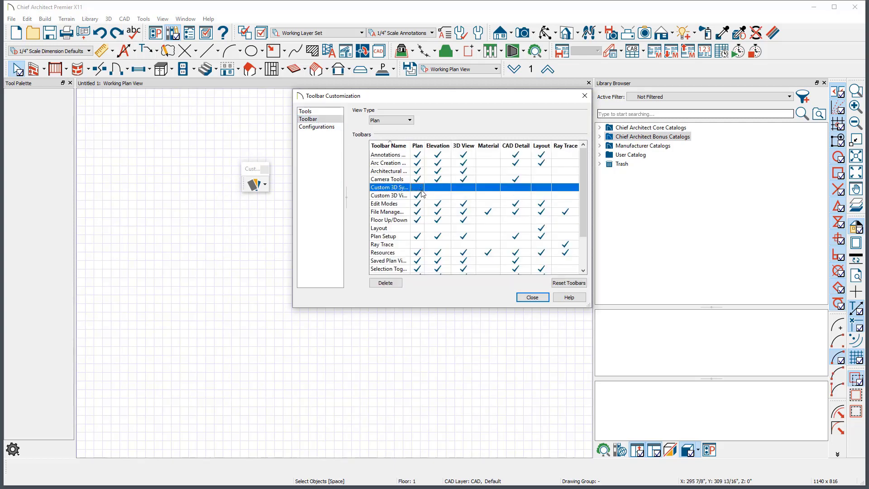
click(420, 195)
click(421, 196)
click(418, 188)
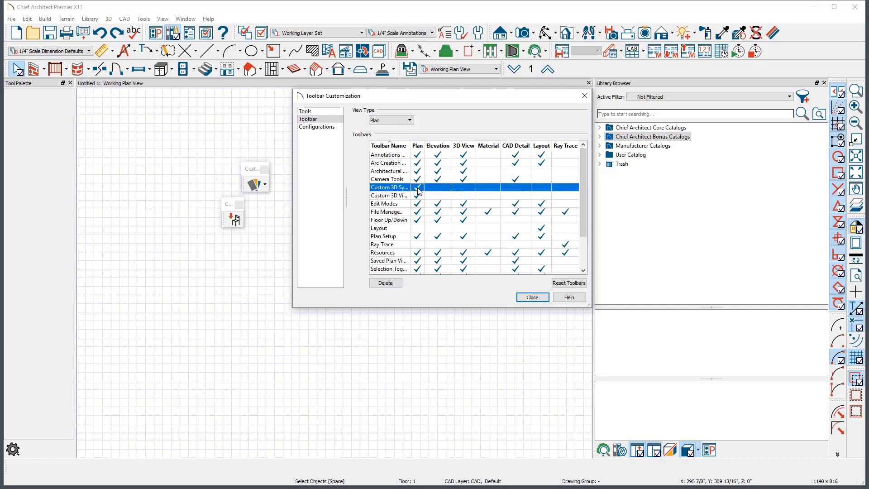
- Rename the custom 3D Symbol toolbar by removing the word "Custom" from the start of its name
click(393, 190)
drag(391, 187, 351, 189)
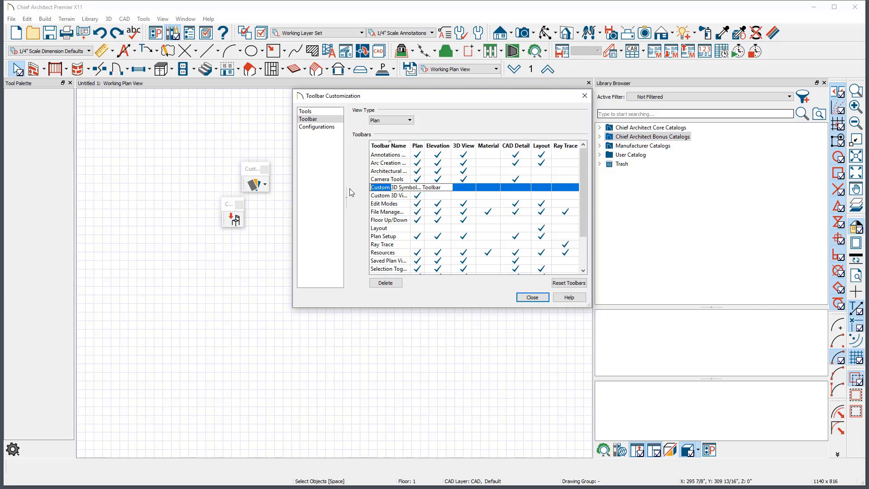
key(BackSpace)
key(Return)
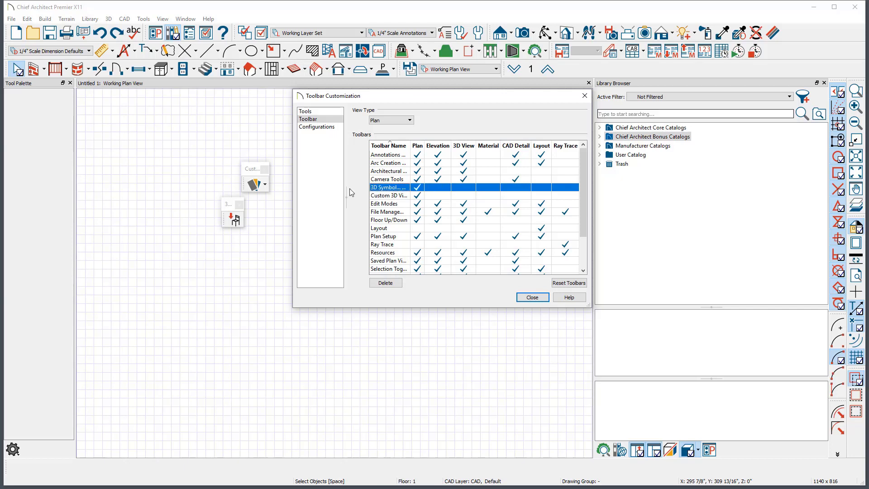
- Rename the other custom toolbar to "3D View Material Tools Toolbar"
click(380, 196)
click(391, 196)
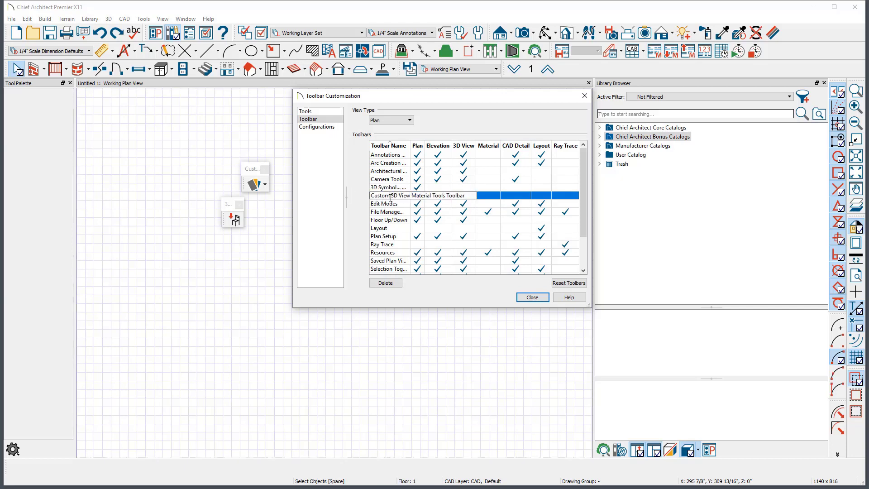
drag(390, 196, 357, 196)
key(BackSpace)
key(Return)
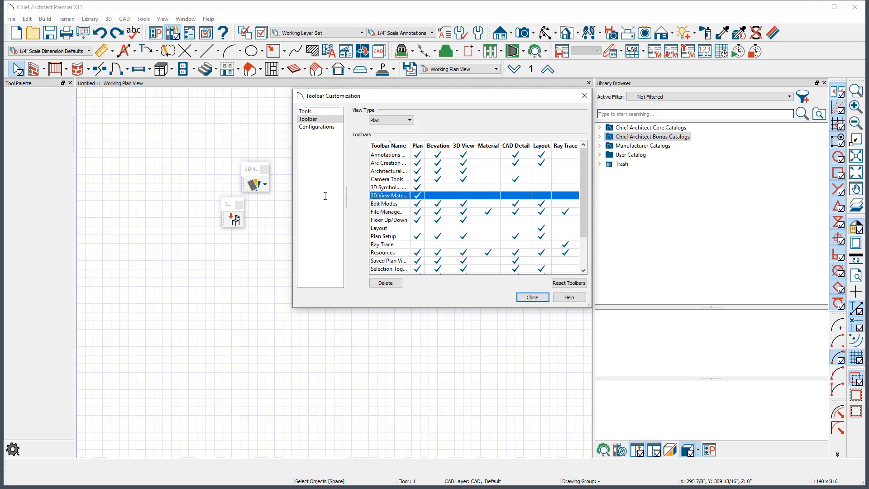
- Delete the 3D View Material Tools toolbar, and eliminate the floating 3D Symbol toolbar by pulling its only button off into the plan
click(385, 283)
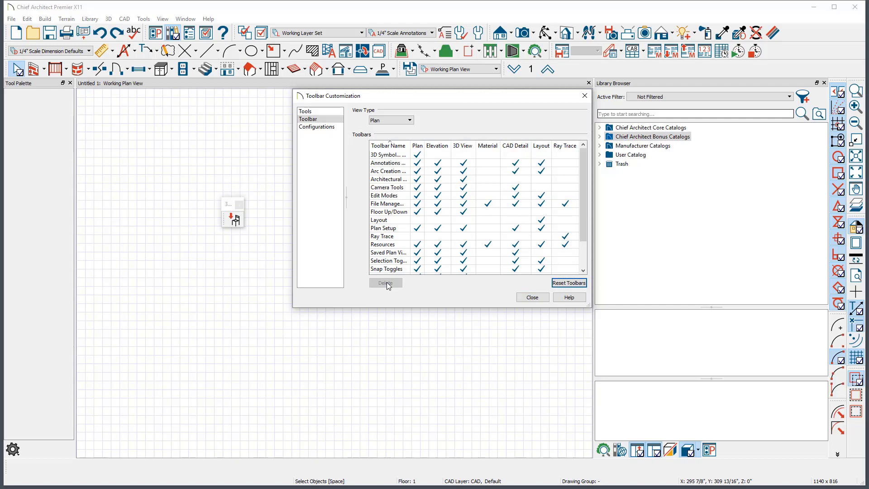
click(234, 220)
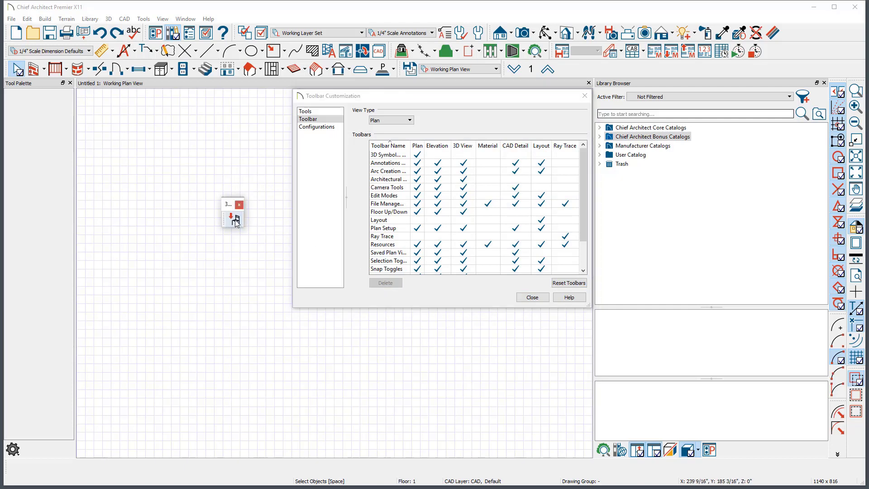
drag(234, 220, 242, 249)
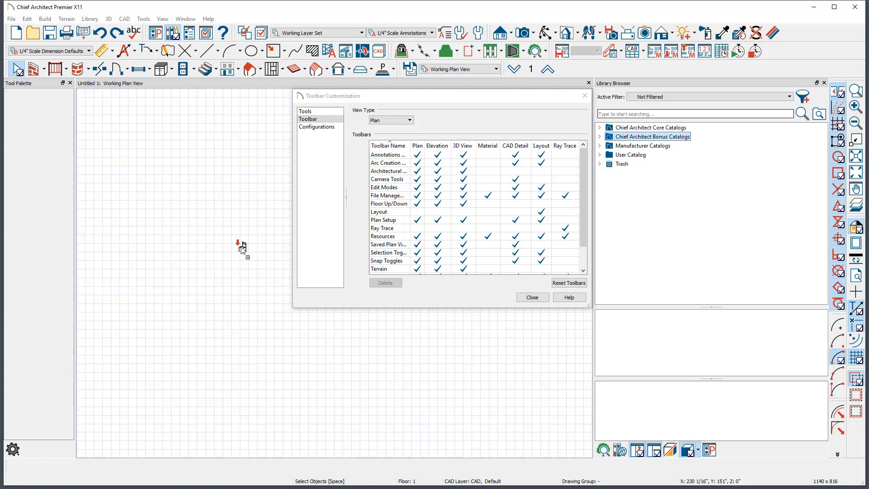
drag(242, 248, 243, 248)
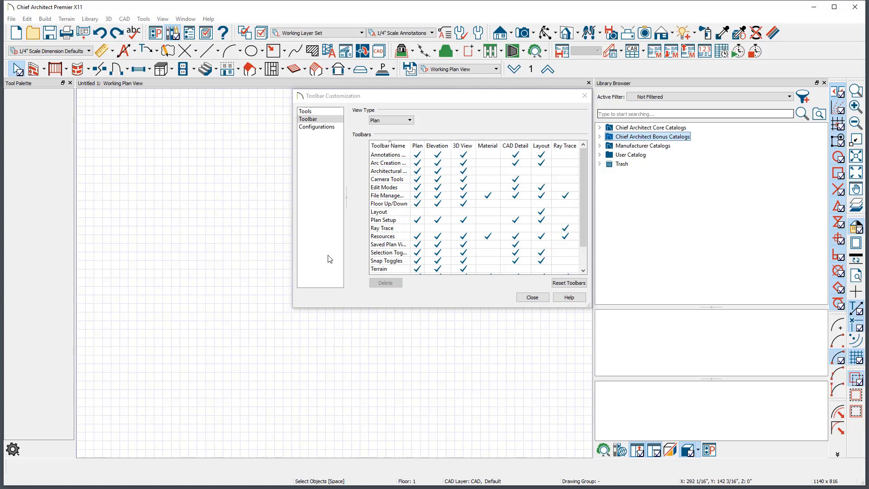
- Switch the active toolbar configuration to Default Configuration
click(569, 285)
click(327, 128)
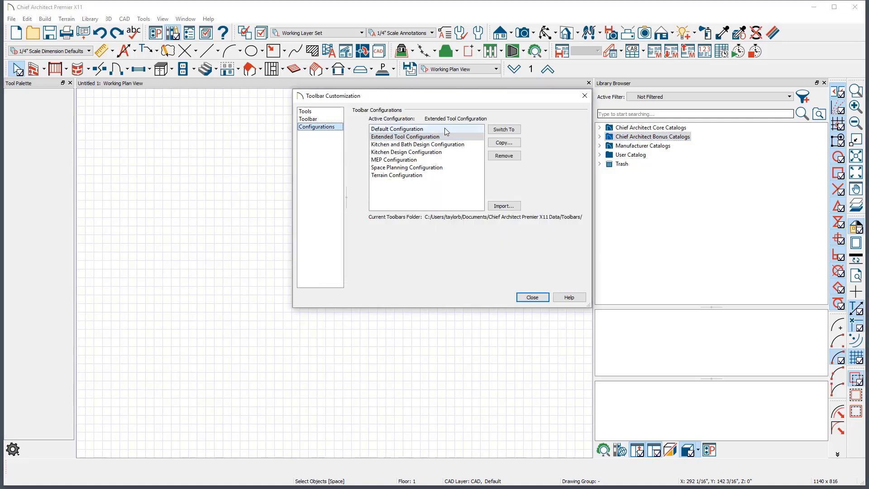
click(397, 129)
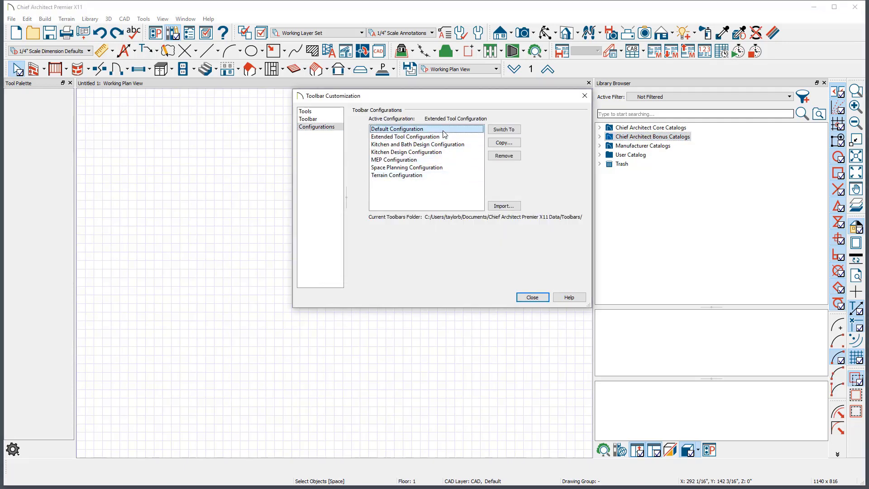
click(503, 129)
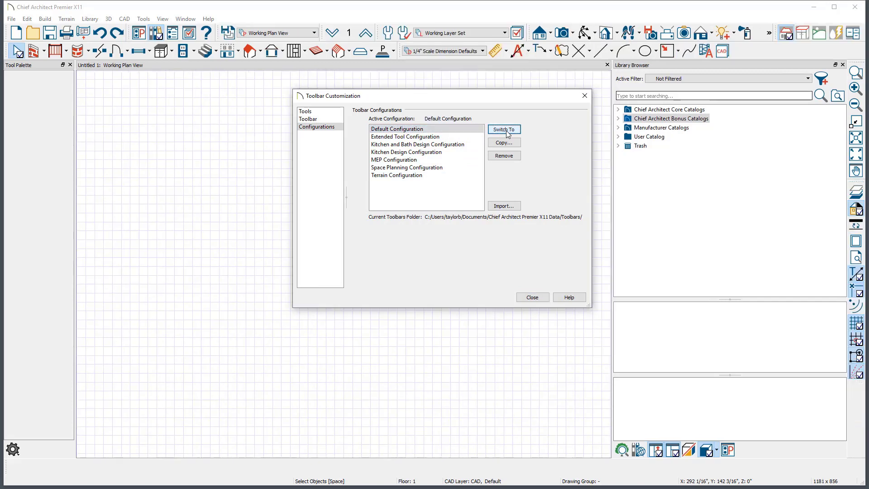
- Remove the Kitchen Design Configuration from the list of toolbar configurations
click(473, 145)
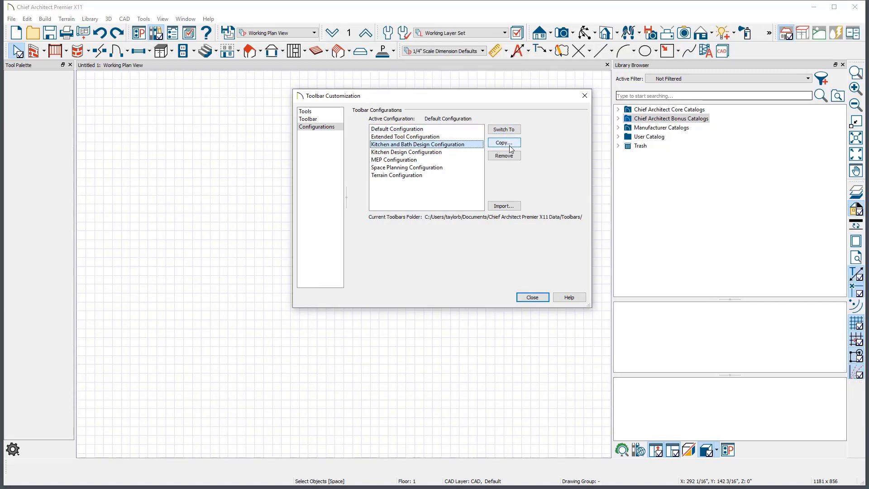
click(466, 153)
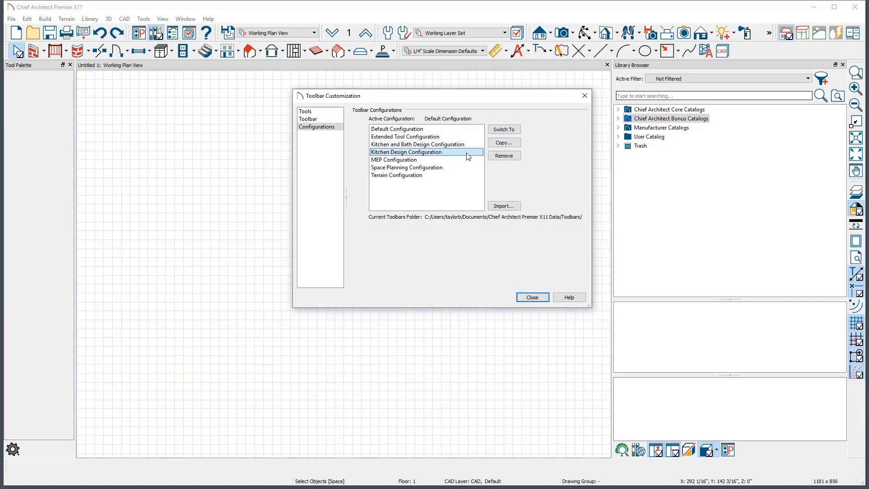
click(504, 156)
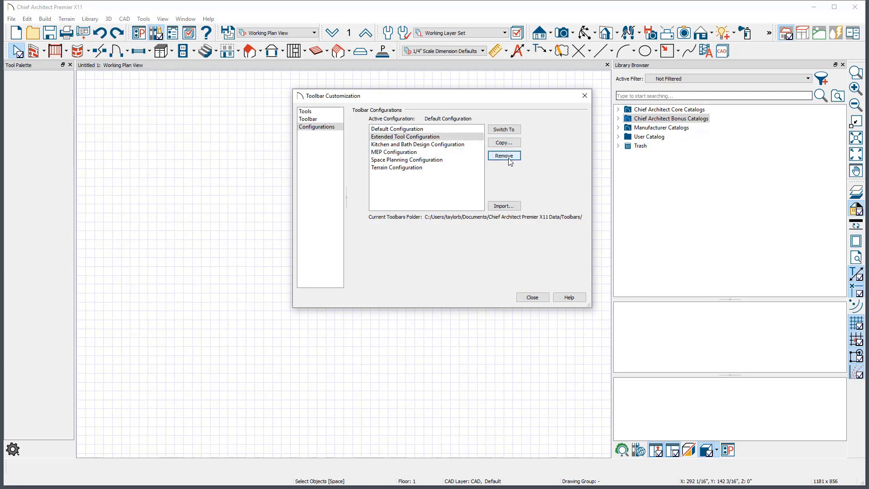